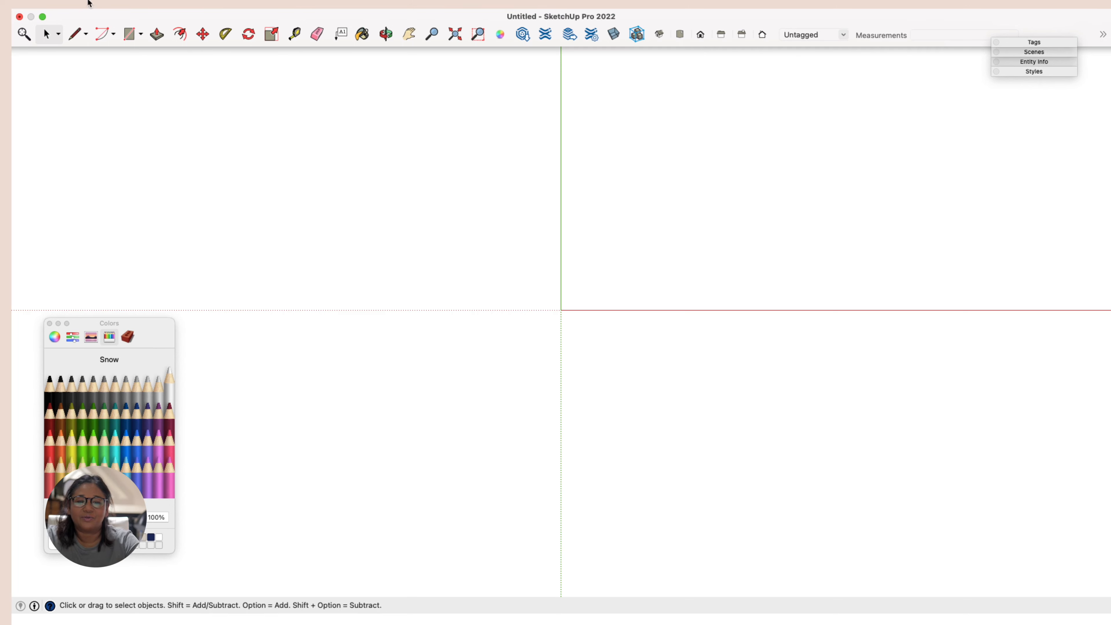
Step: Start importing an AutoCAD drawing and set the DWG import scale units to millimeters
click(87, 3)
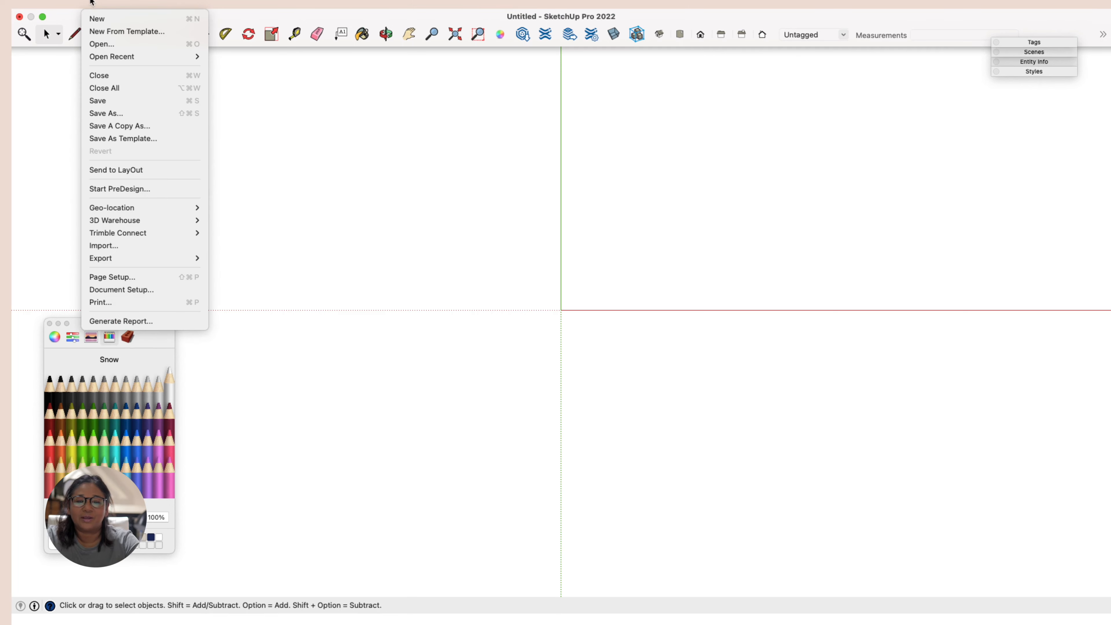
click(121, 246)
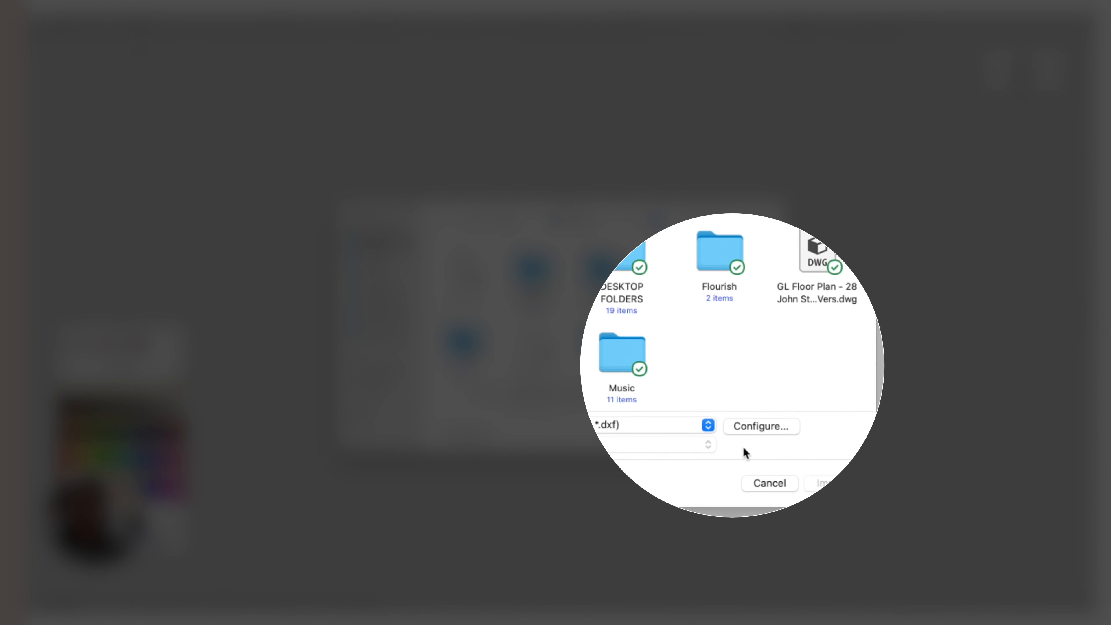
click(761, 426)
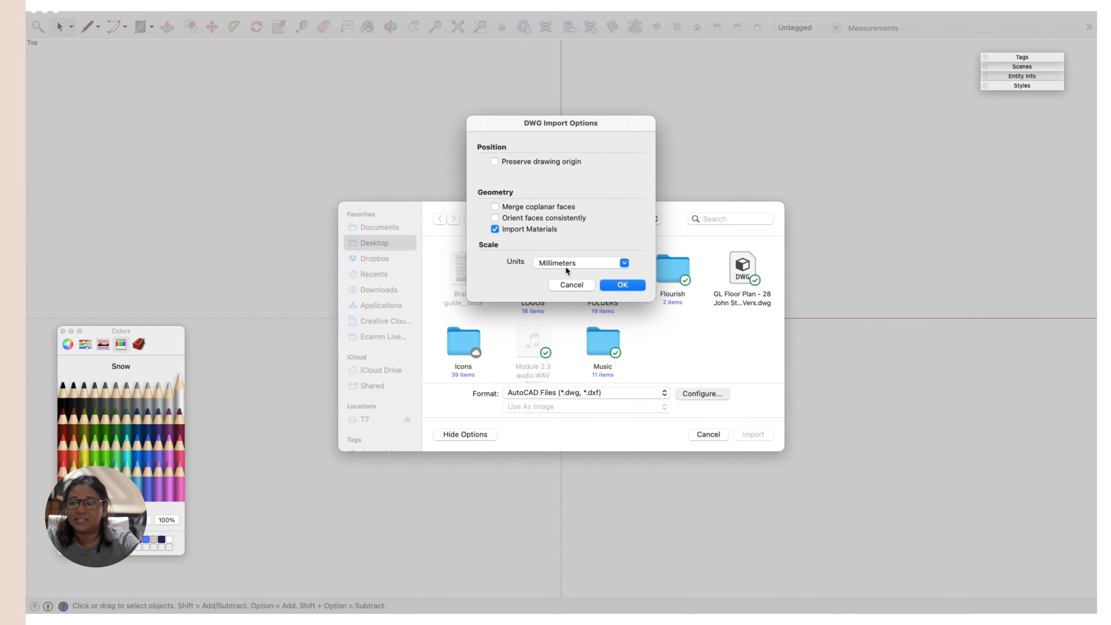
click(624, 263)
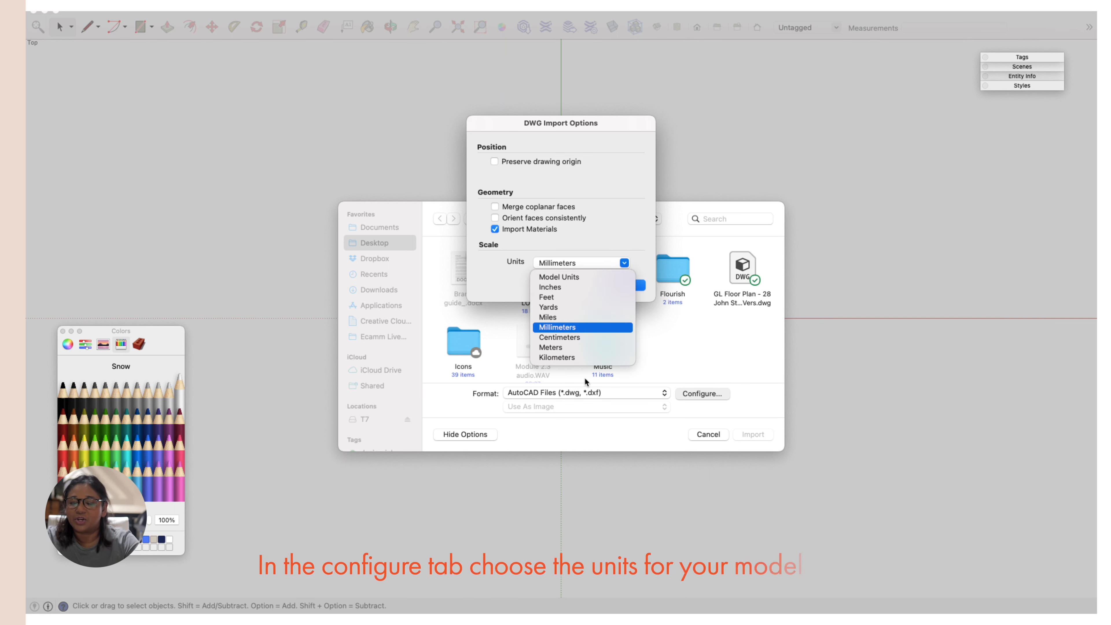
click(599, 330)
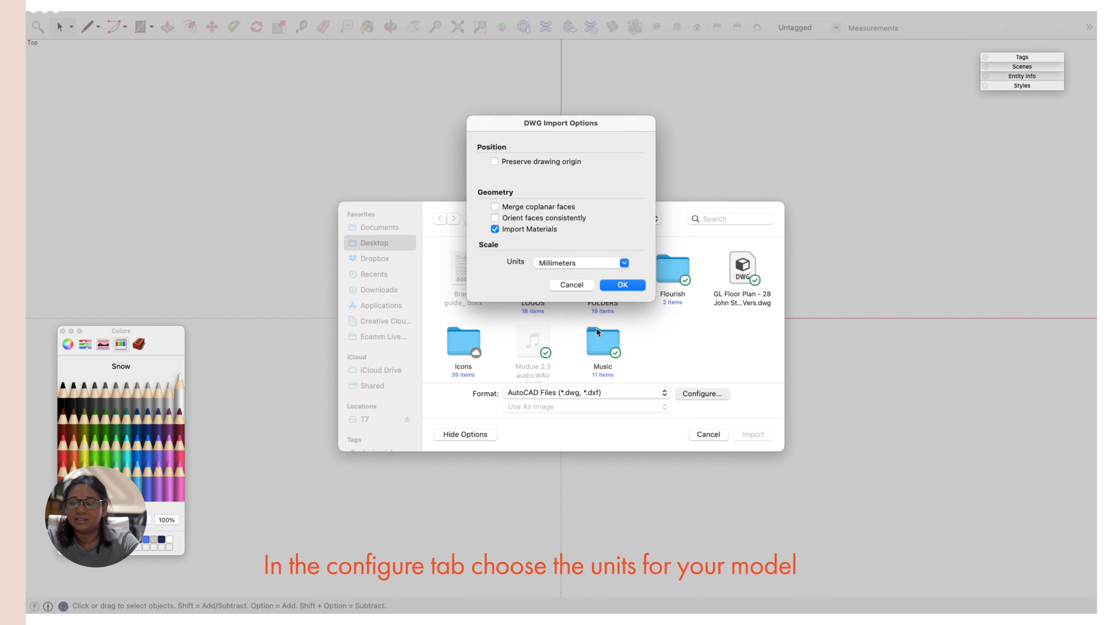
click(630, 286)
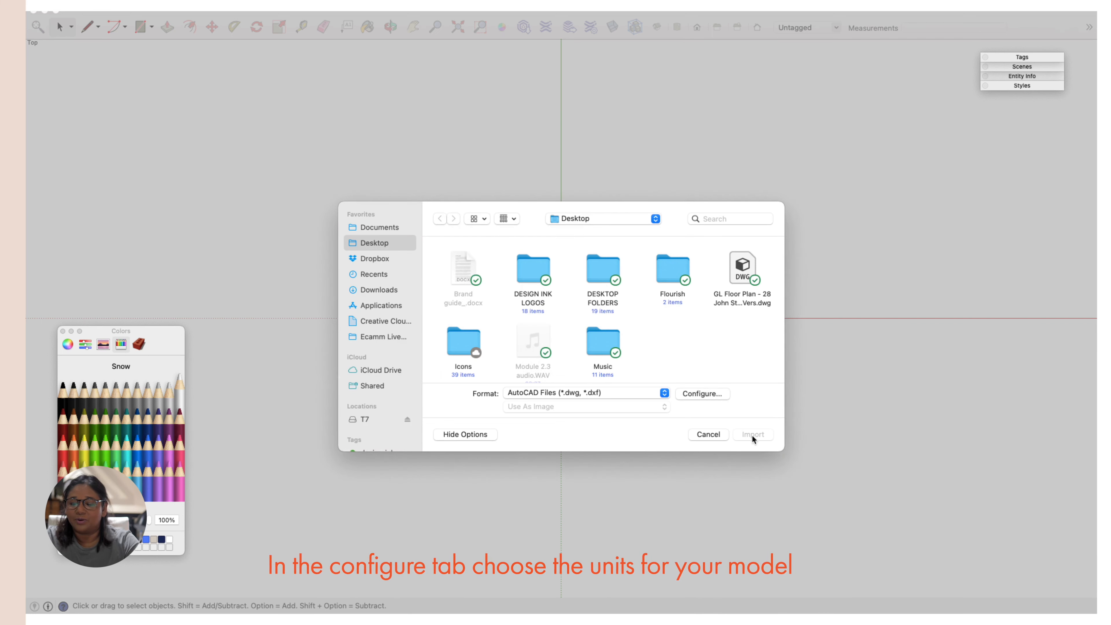
click(702, 394)
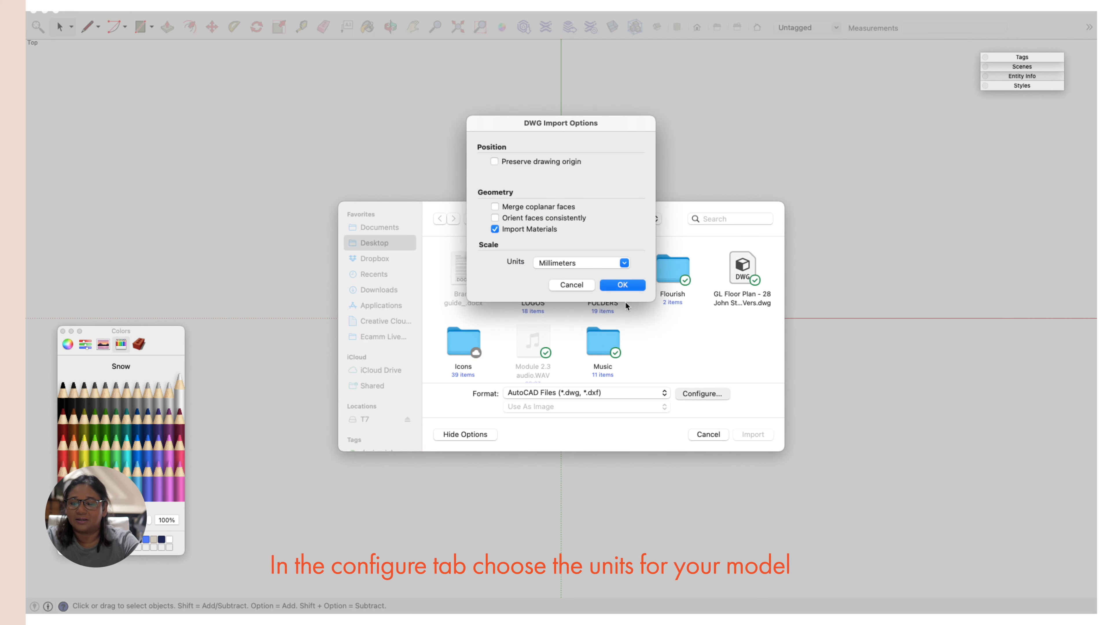
click(627, 285)
Step: Import the GL Floor Plan DWG file from the Desktop with millimeter units, and dismiss the import results
click(746, 268)
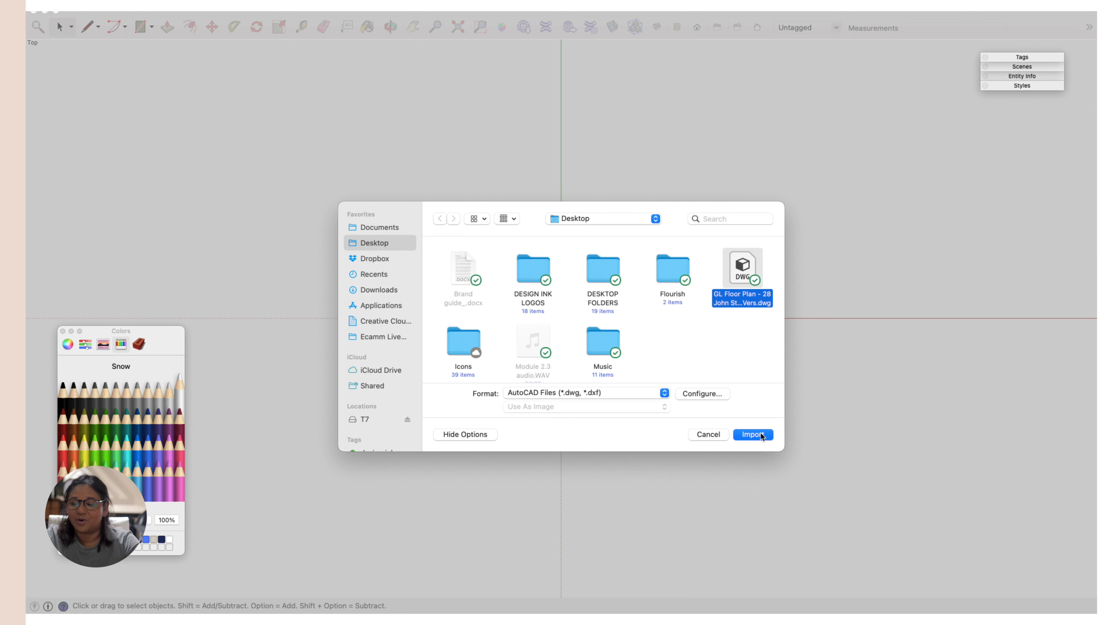
click(699, 392)
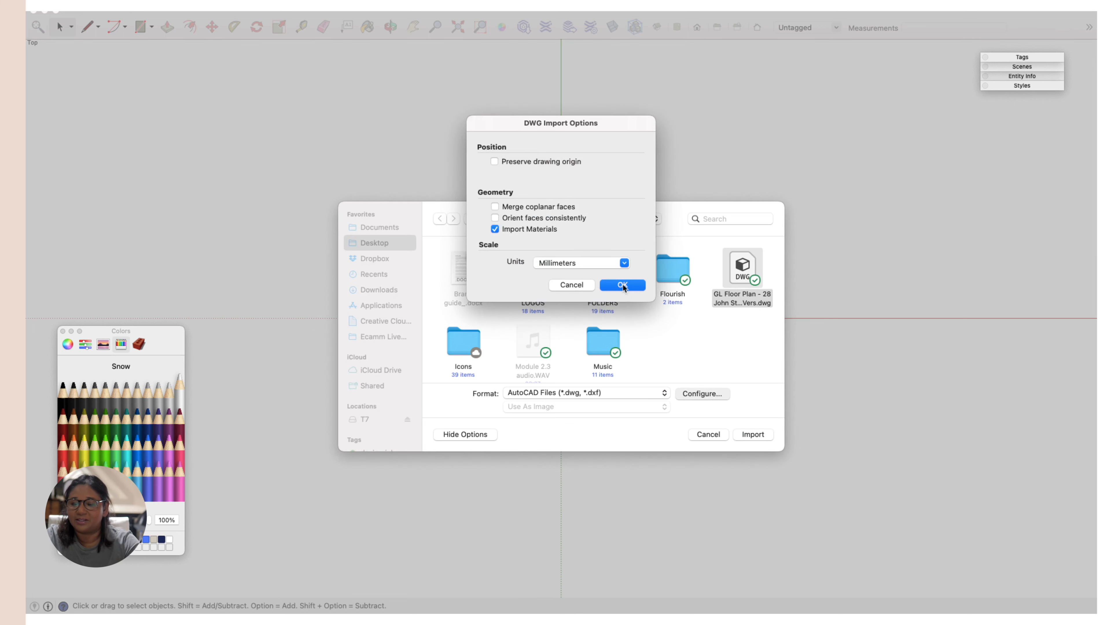
click(622, 286)
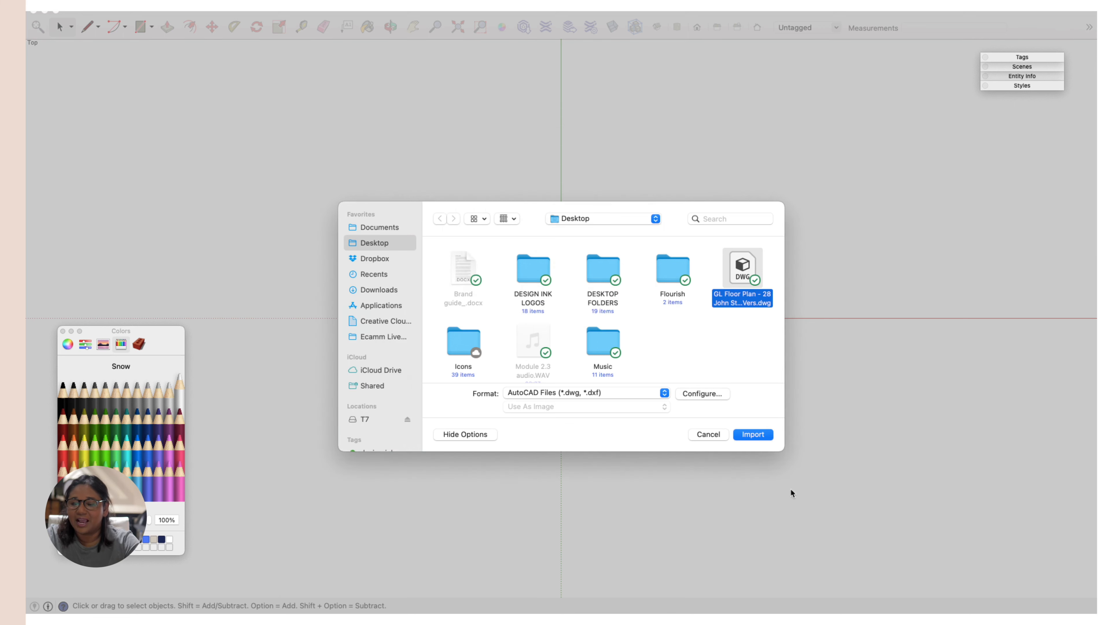
click(757, 437)
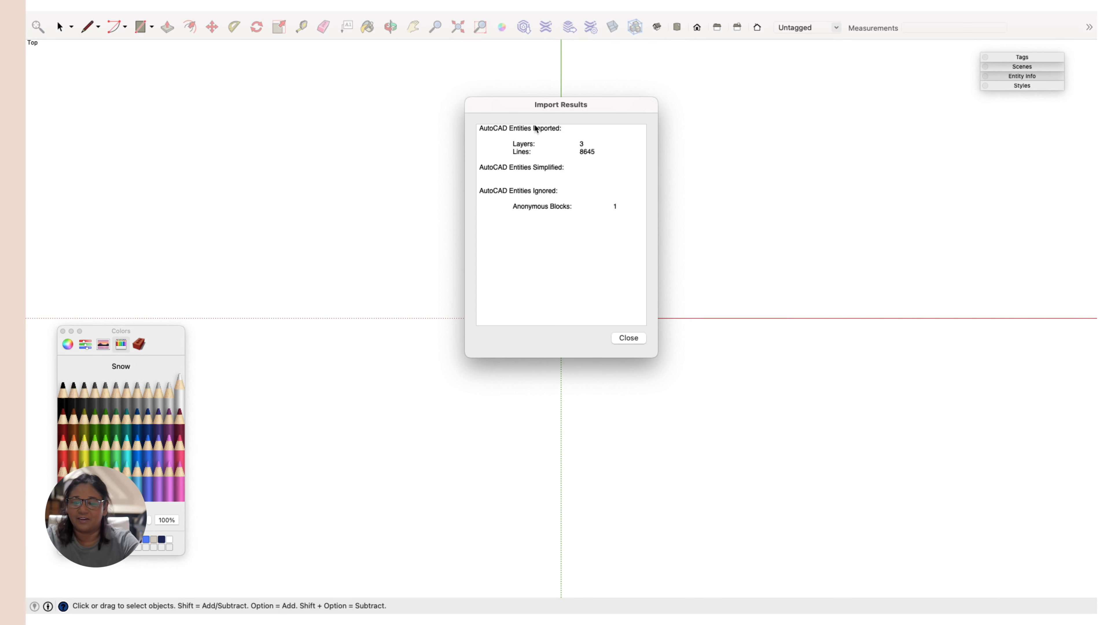
click(630, 338)
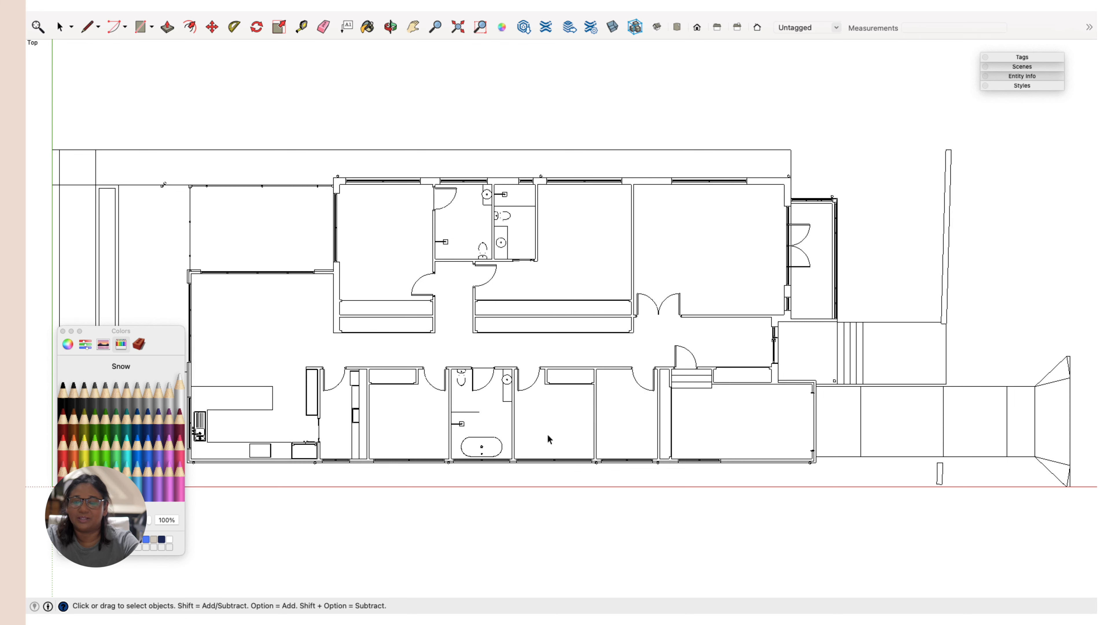
Step: Select the entire imported floor plan to check how it is grouped, and clear the selection
scroll(407, 488, down, 1)
key(super+a)
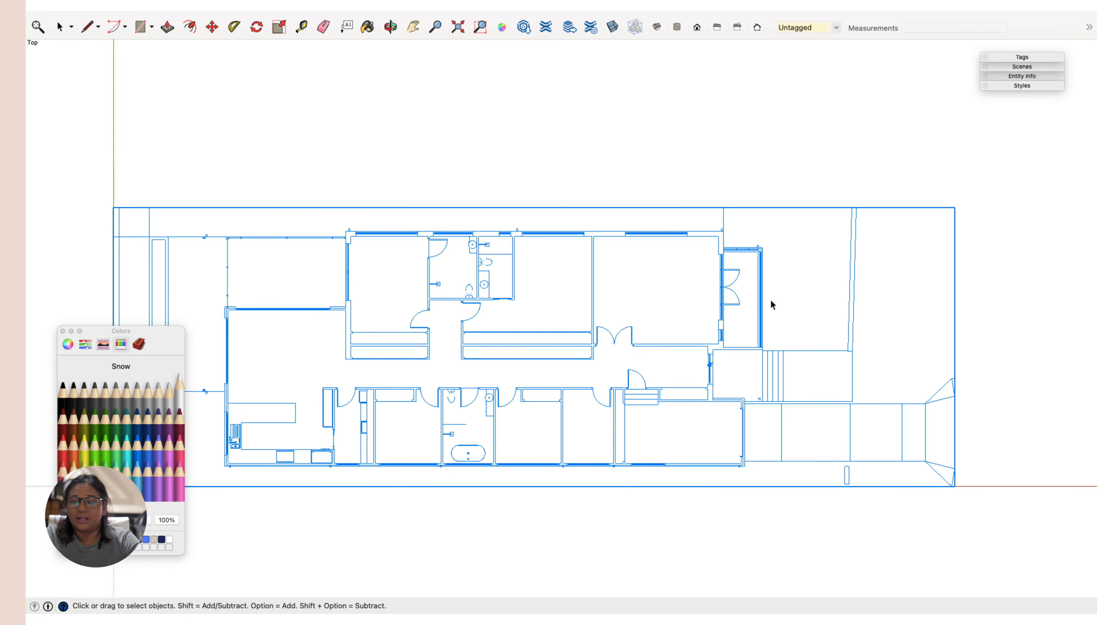
click(795, 514)
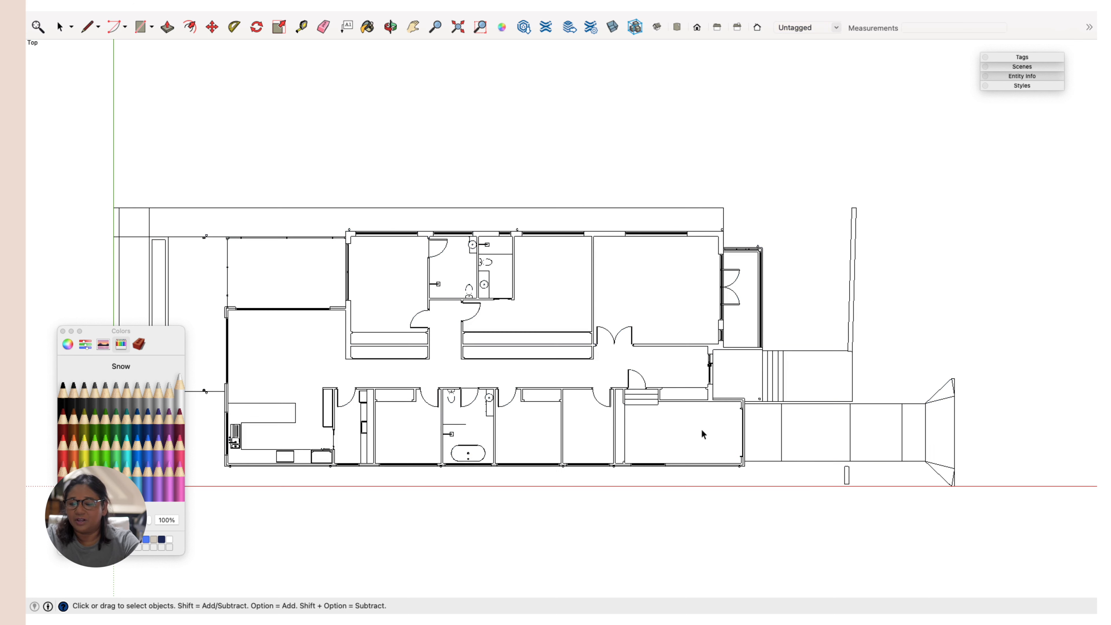
click(618, 415)
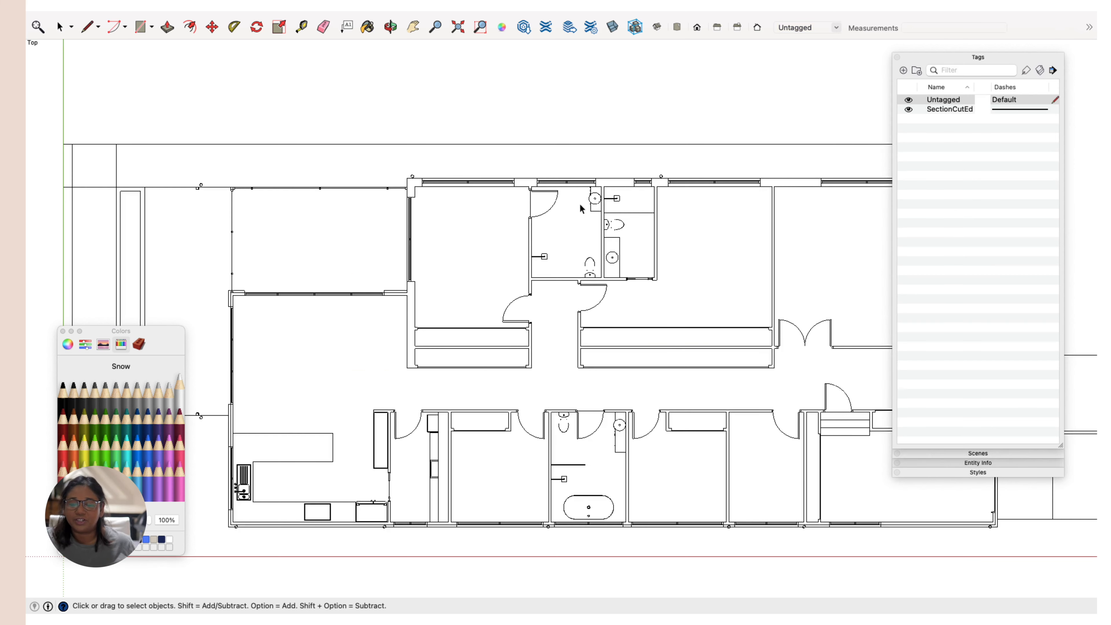
Step: Measure the single door near the double doors, from leaf to jamb and across its full opening, to check the plan's scale
scroll(568, 423, down, 3)
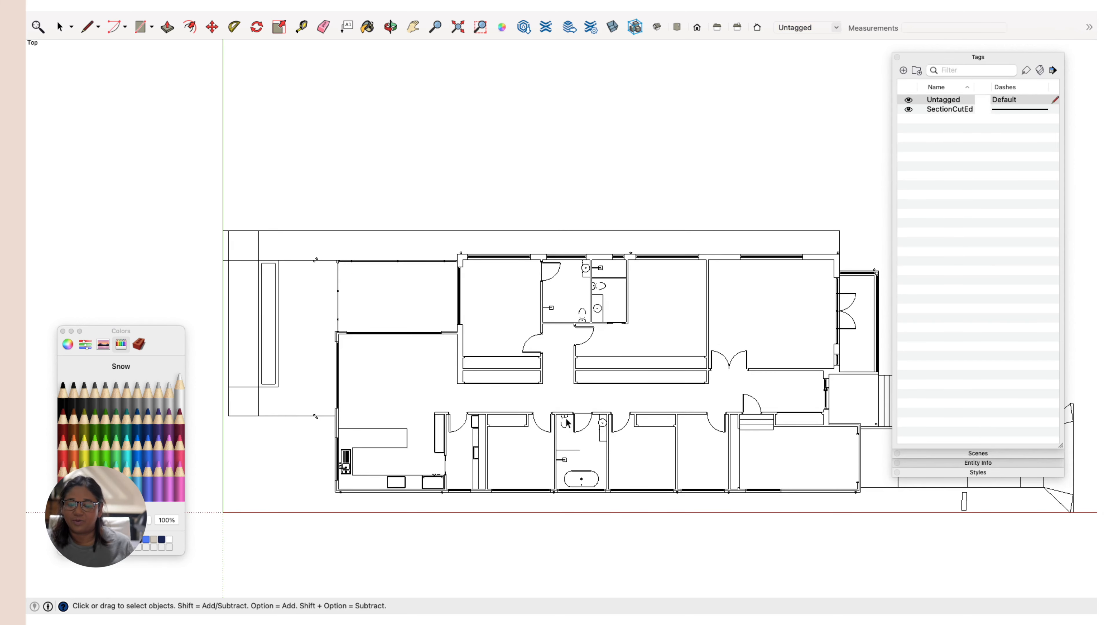
scroll(718, 436, up, 5)
scroll(717, 433, down, 6)
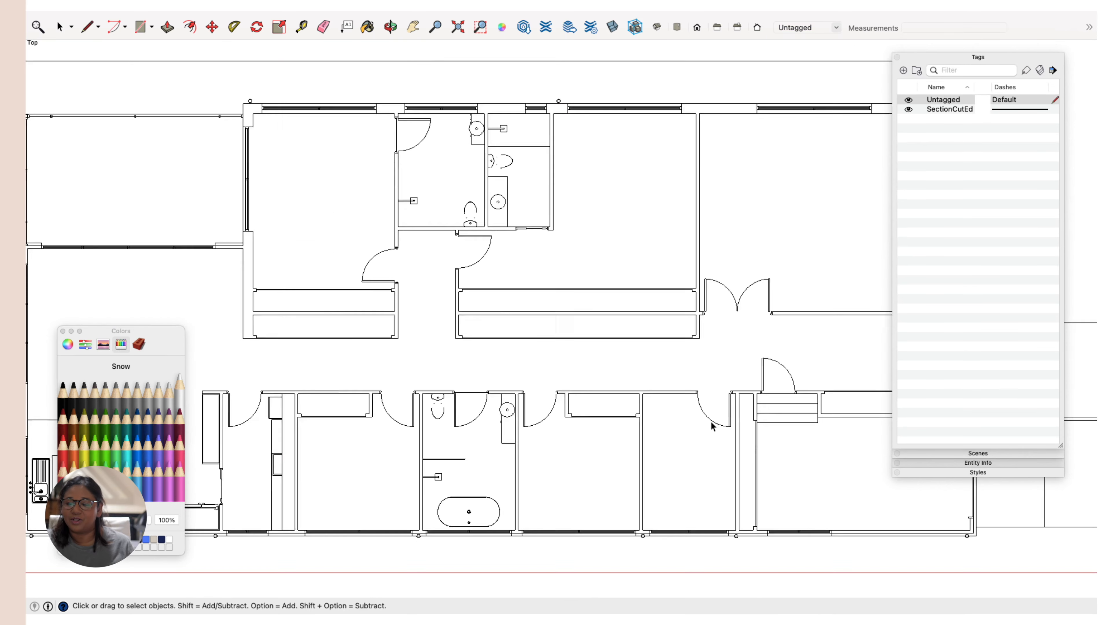
scroll(721, 424, up, 5)
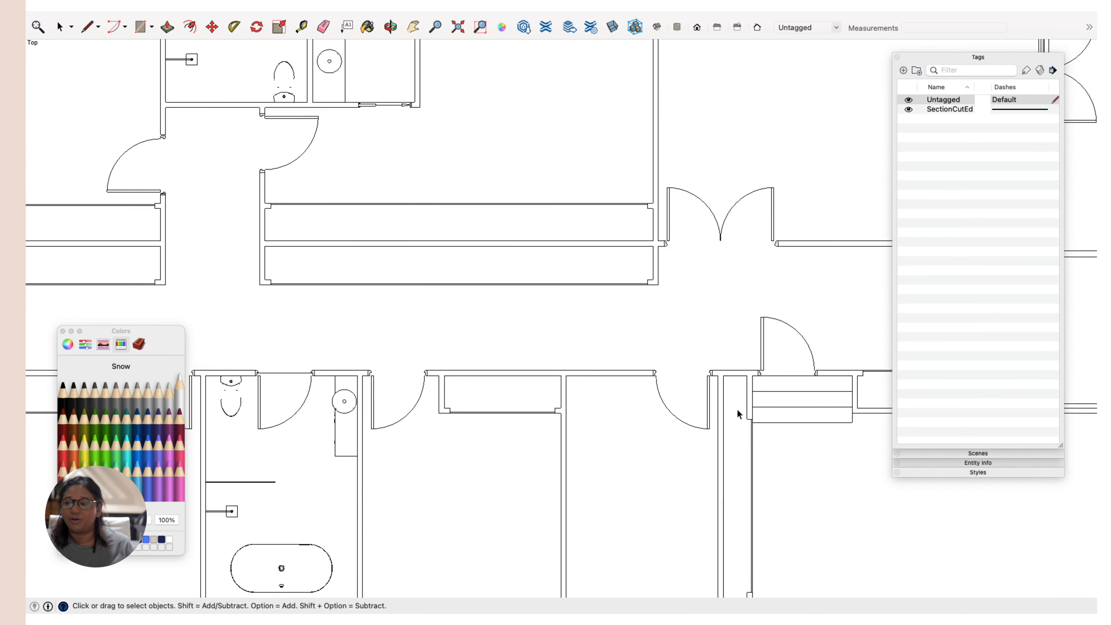
scroll(736, 388, up, 4)
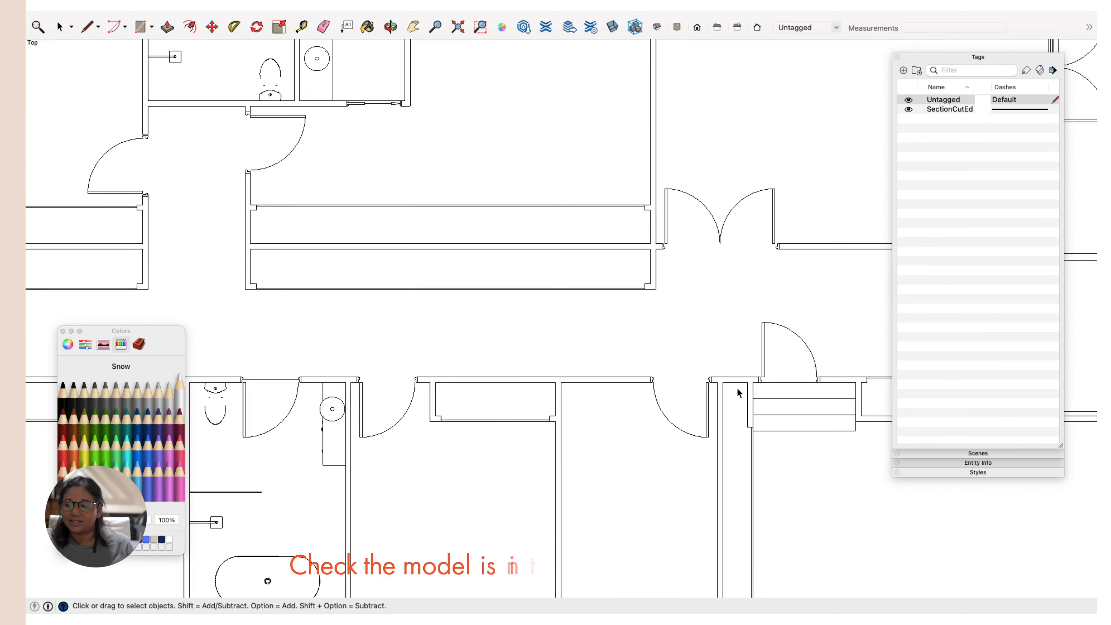
click(301, 27)
scroll(738, 416, up, 4)
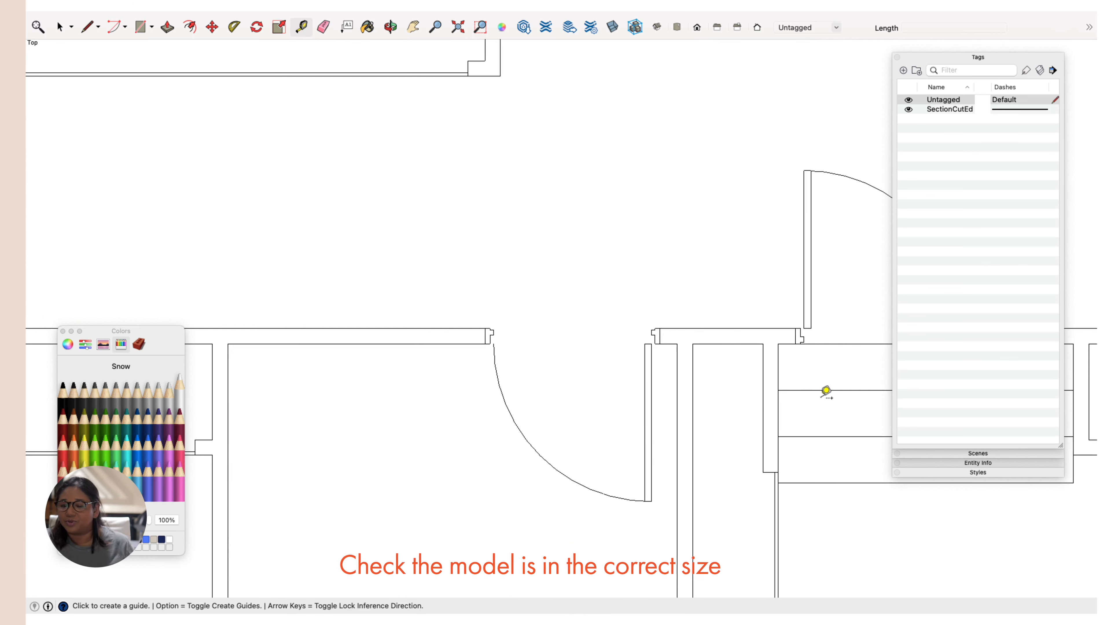
shift+middle_drag(788, 325, 786, 325)
drag(786, 325, 350, 325)
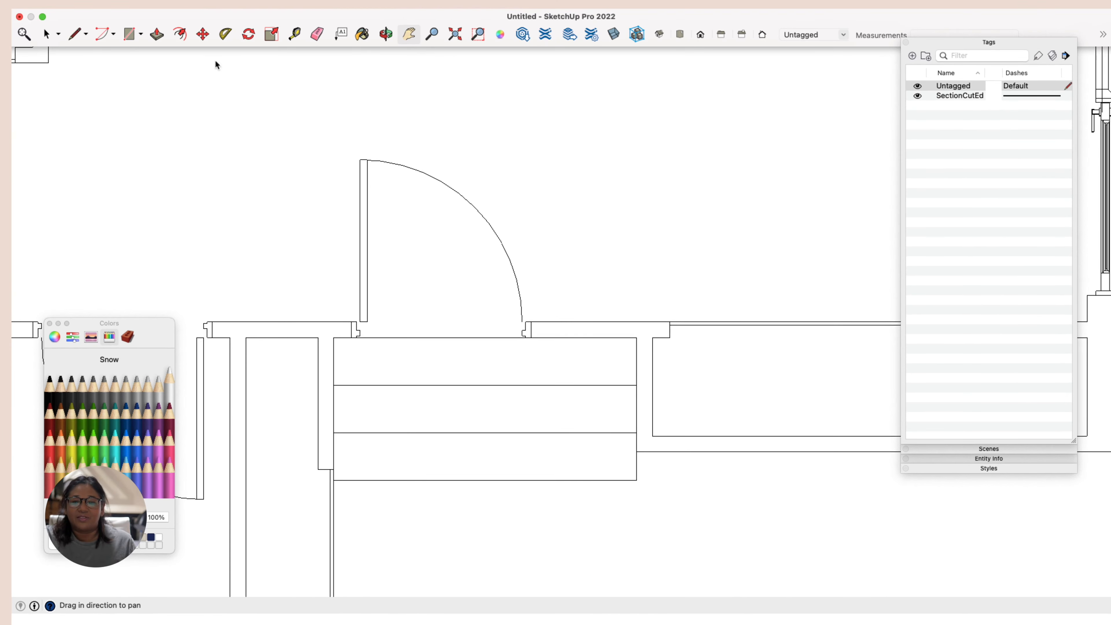
click(295, 33)
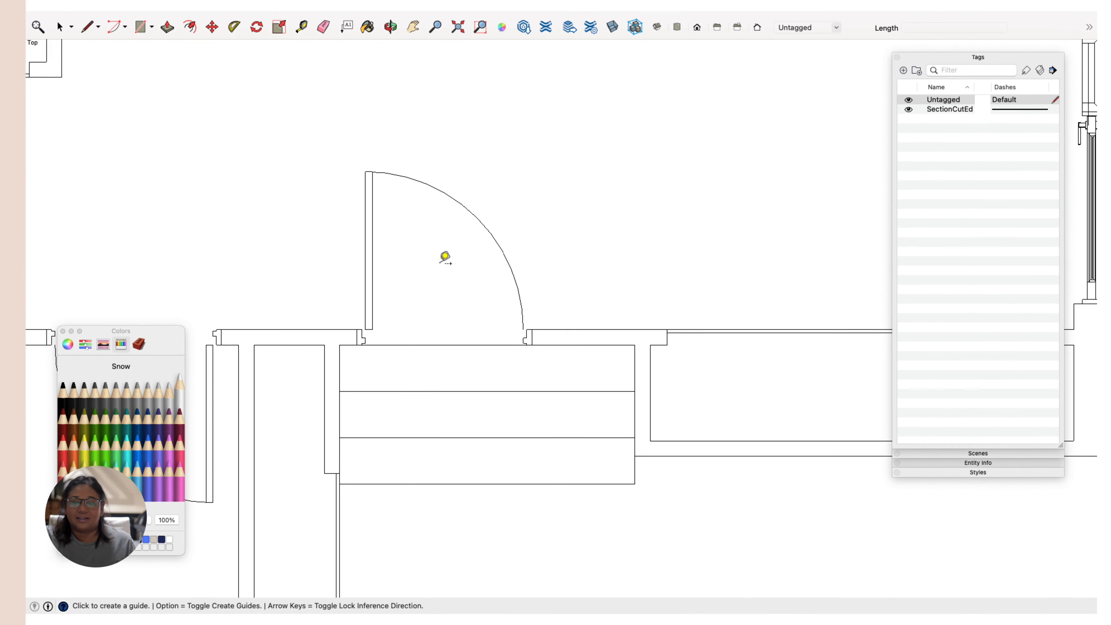
click(373, 289)
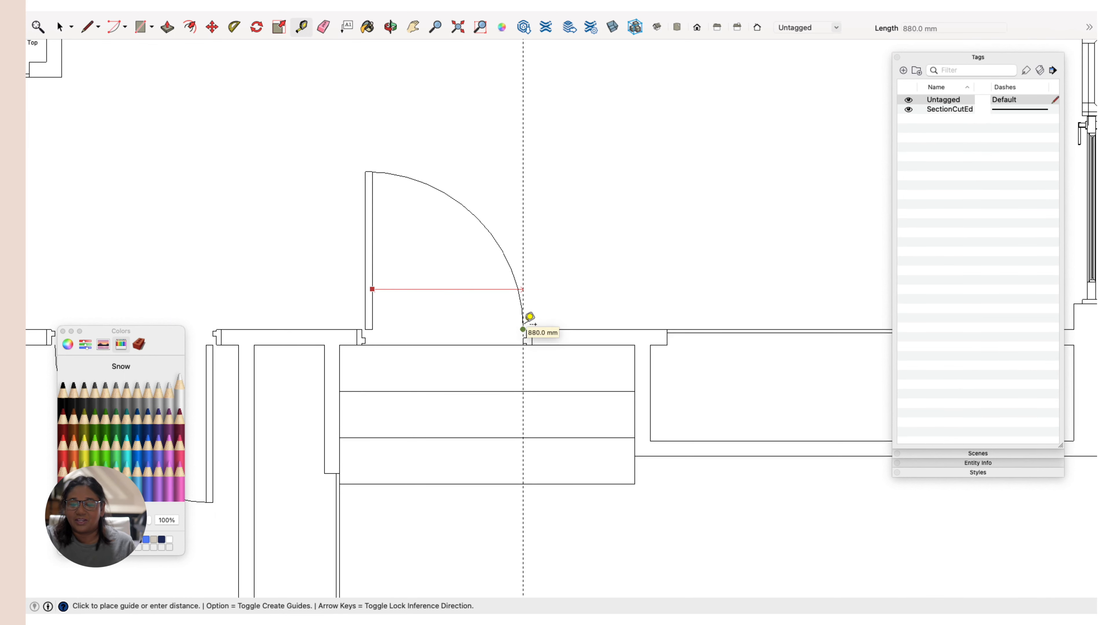
key(Escape)
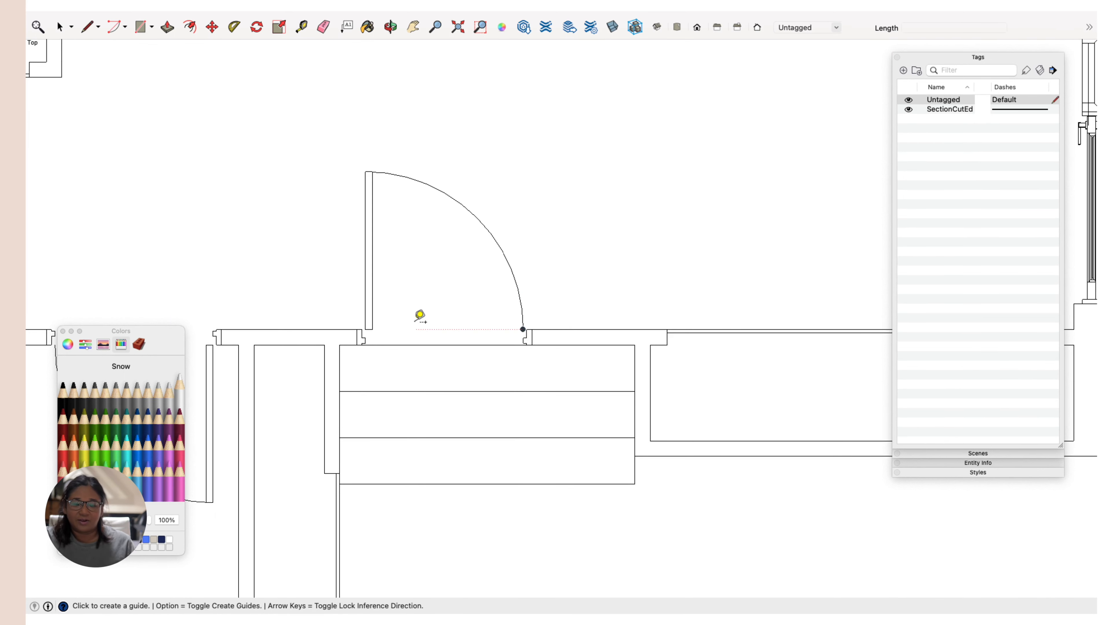
click(365, 329)
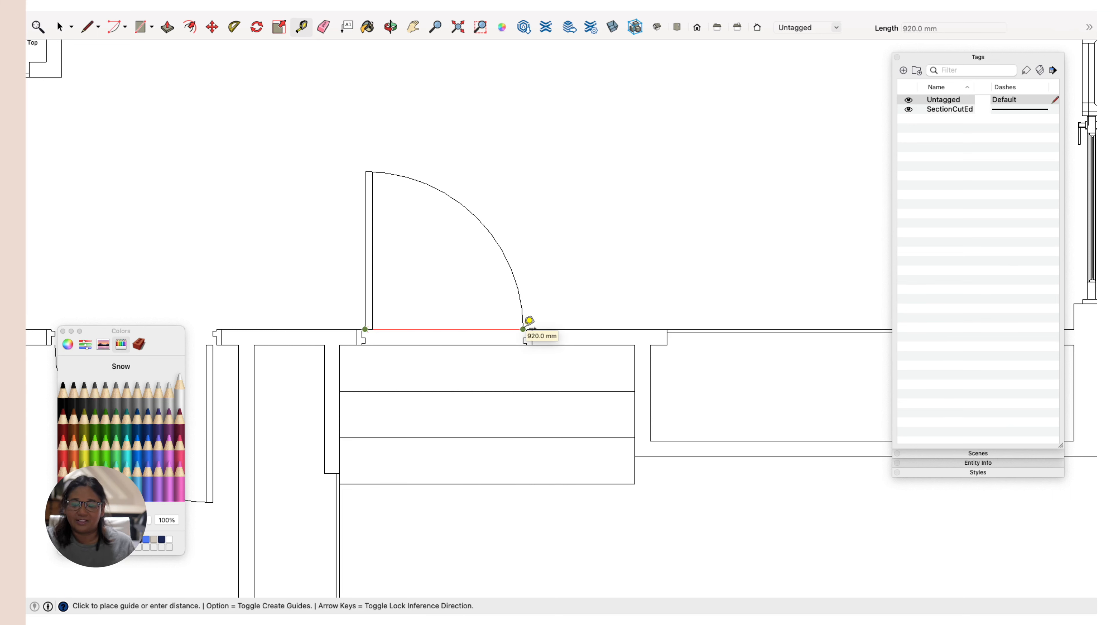
key(space)
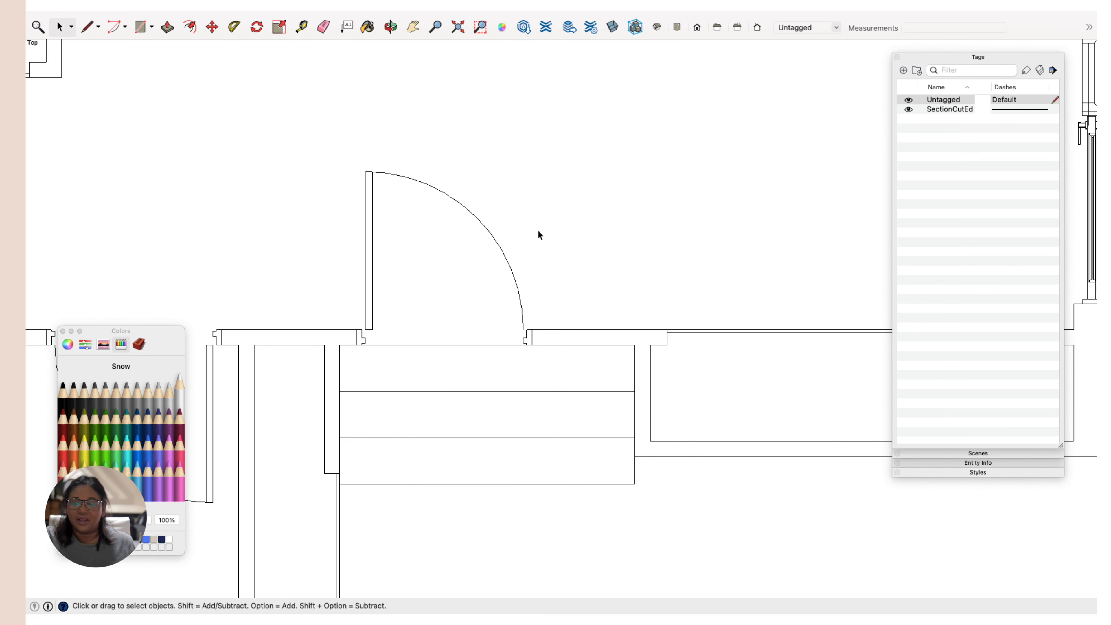
Step: Select individual wall lines around the room with the double doors to check that they are separate and which tag they carry
scroll(558, 364, down, 10)
scroll(559, 368, up, 10)
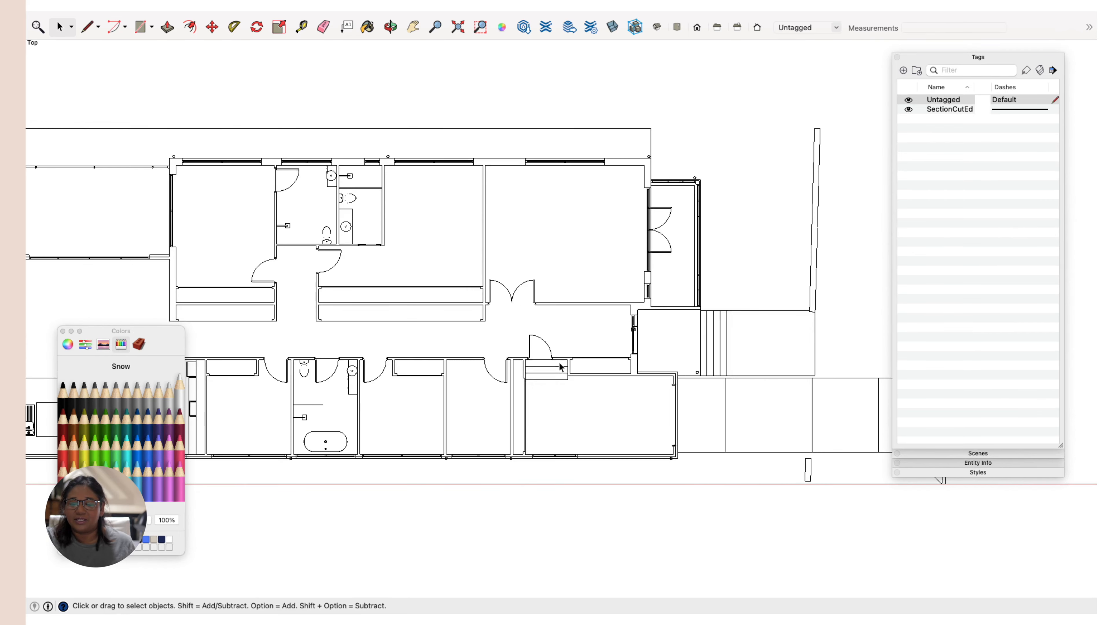
click(431, 200)
scroll(453, 350, down, 5)
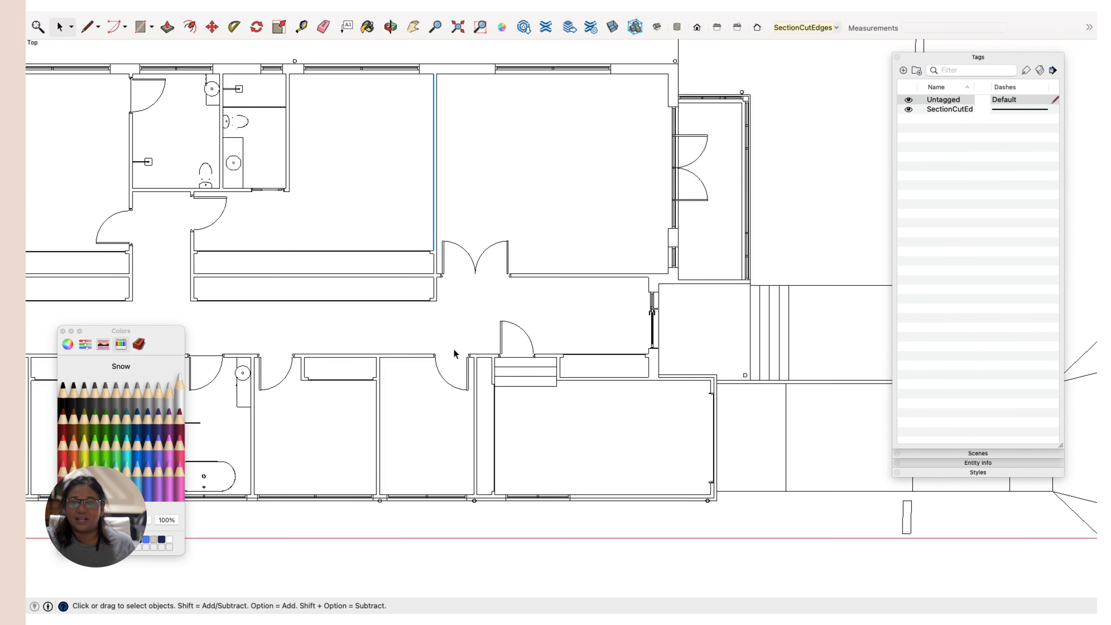
click(440, 210)
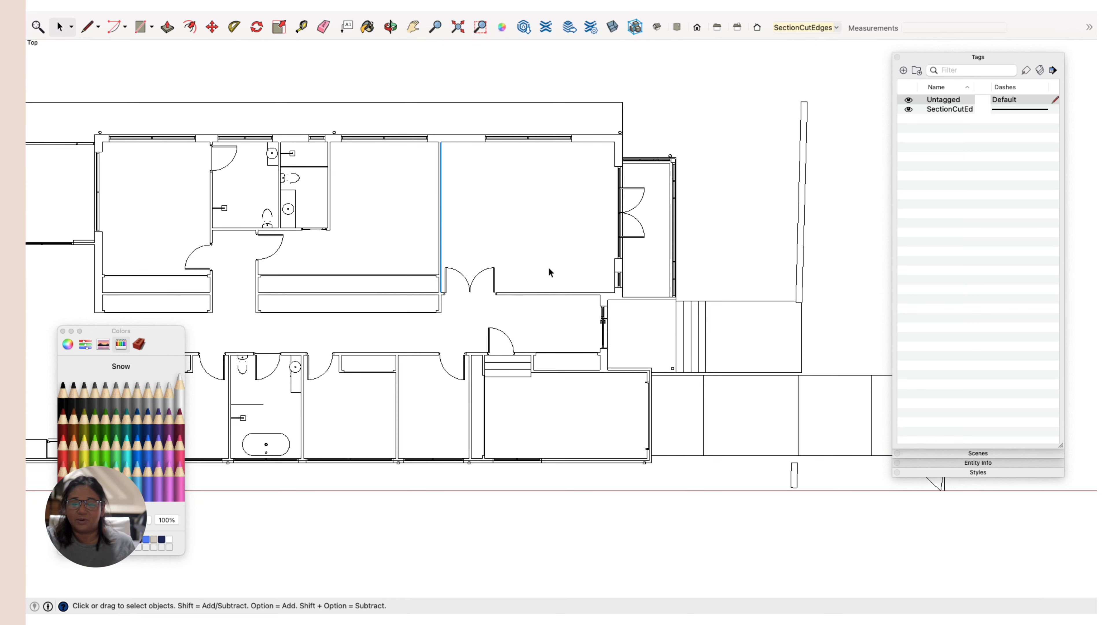
click(531, 307)
click(533, 295)
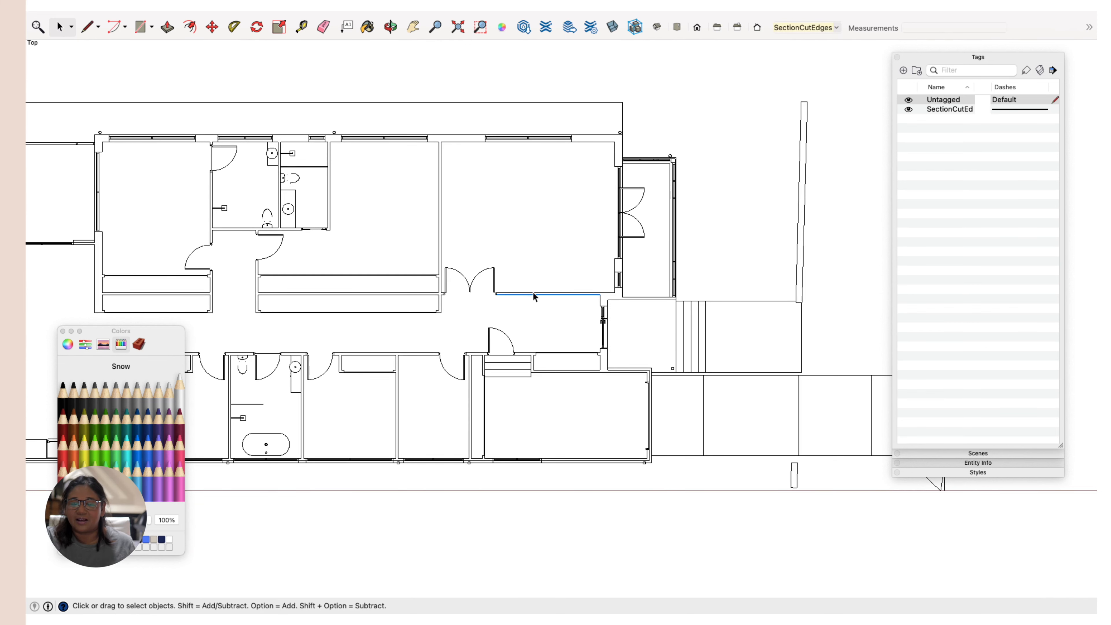
click(534, 294)
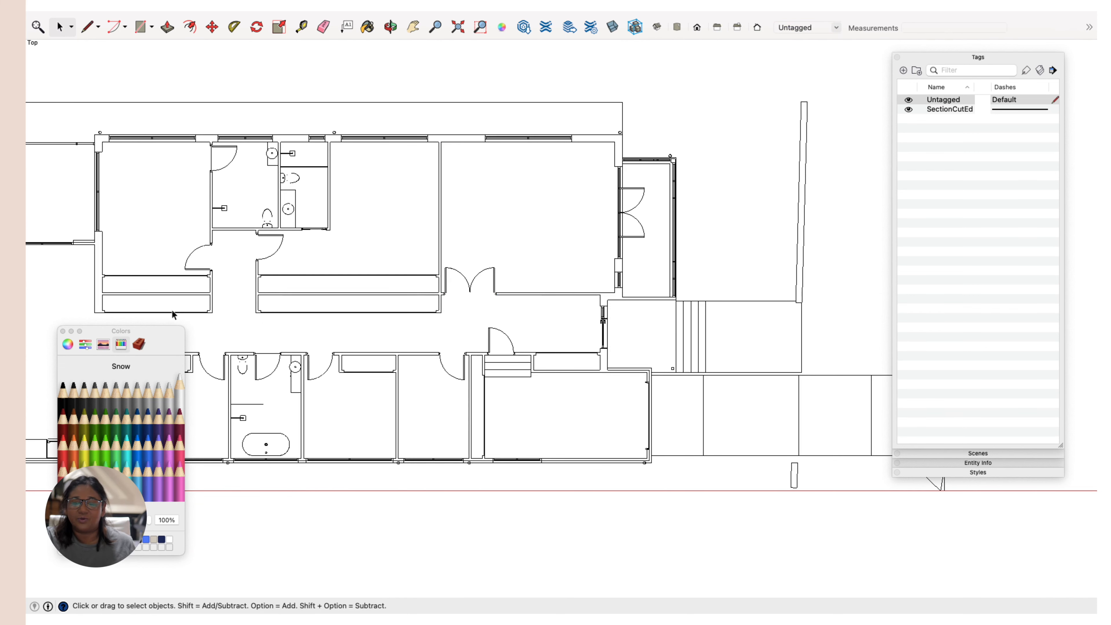
scroll(172, 309, up, 3)
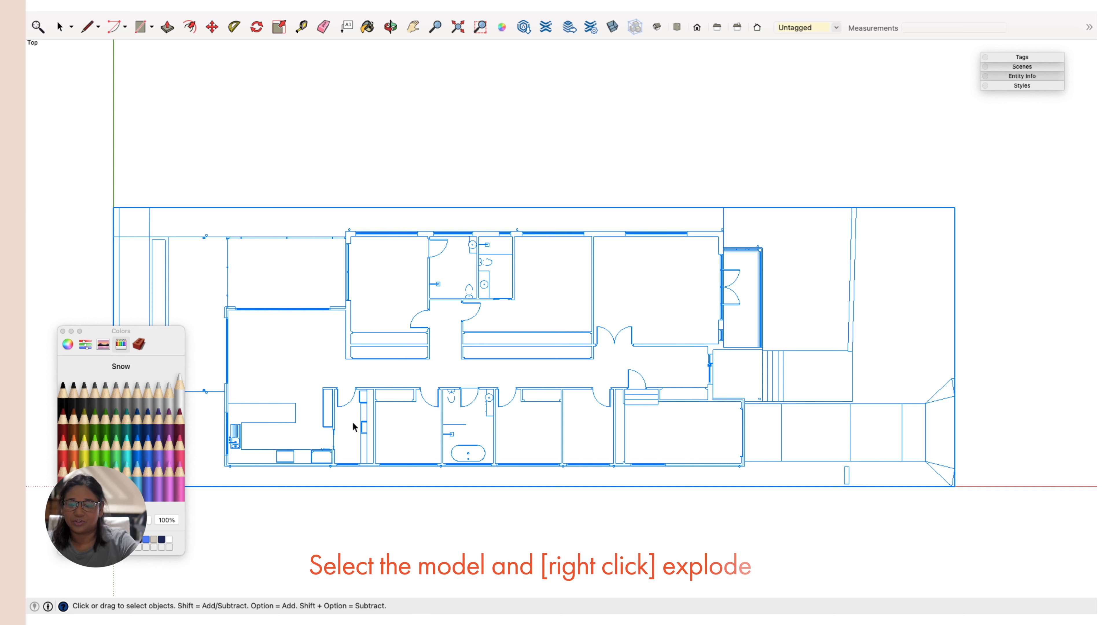
Step: Explode the imported floor plan component and select a single edge of the slanted exterior wall
right_click(477, 268)
click(526, 356)
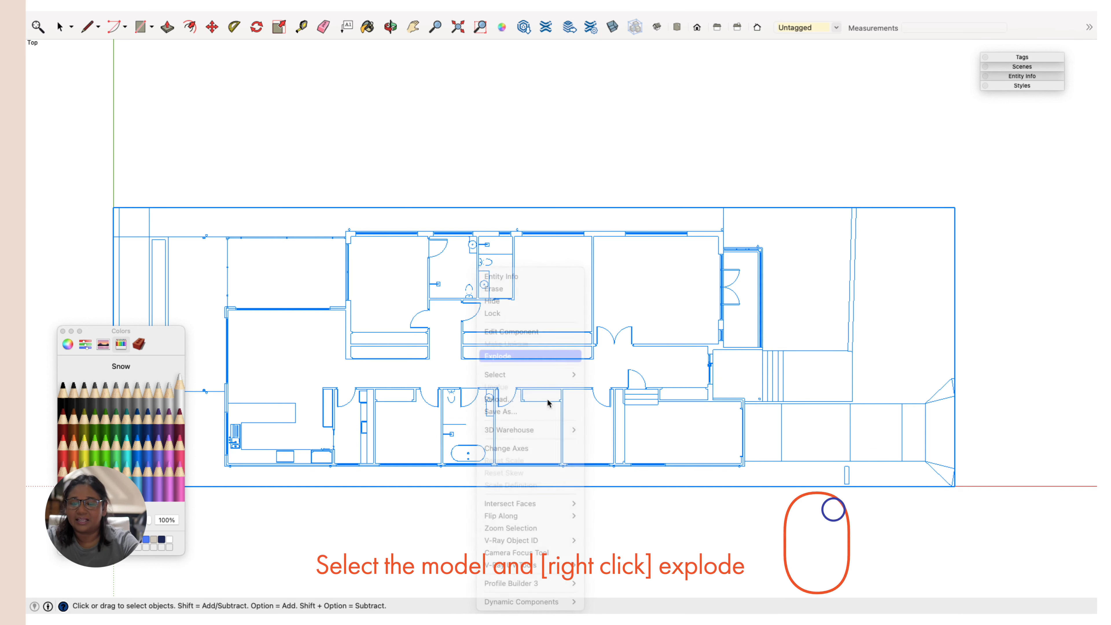
click(763, 395)
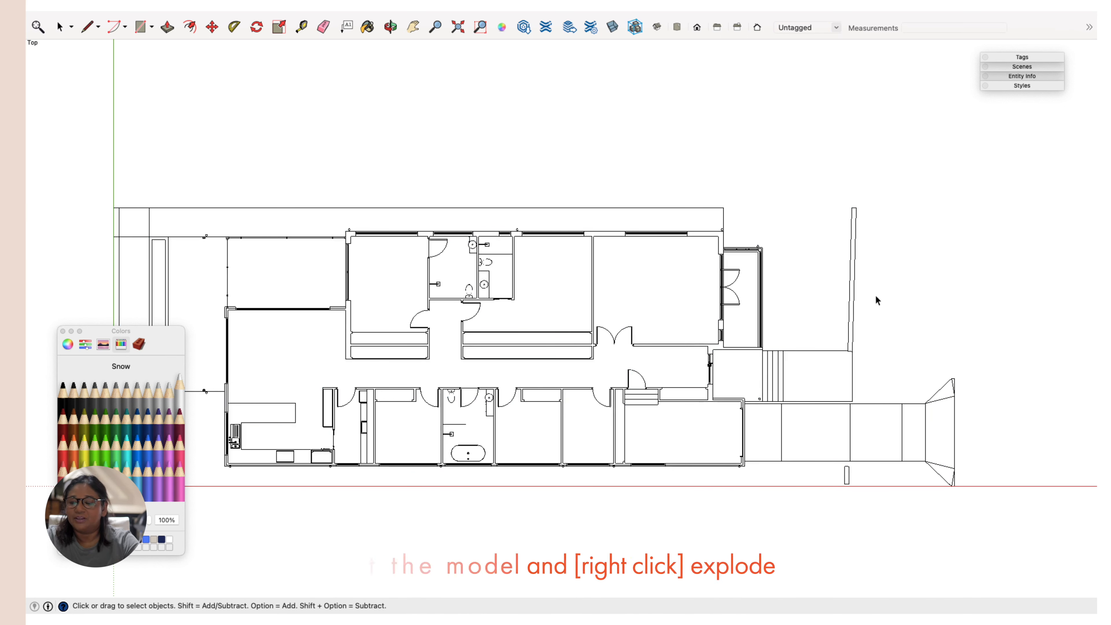
click(855, 309)
click(851, 343)
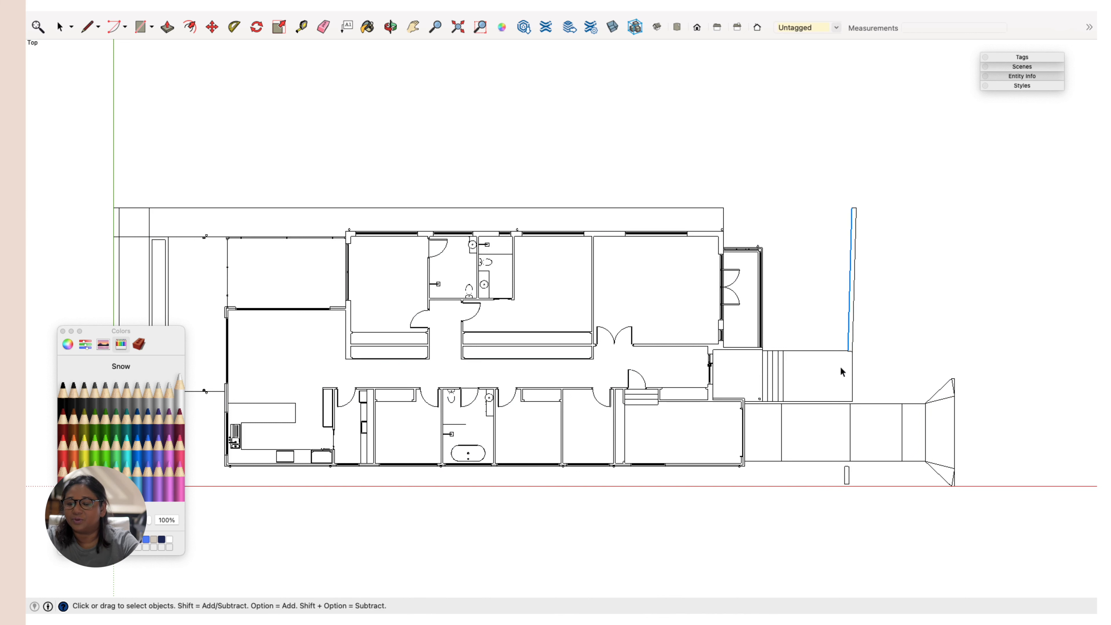
Step: Clear the edge selection and check which tags the imported floor plan contains
click(759, 331)
click(656, 502)
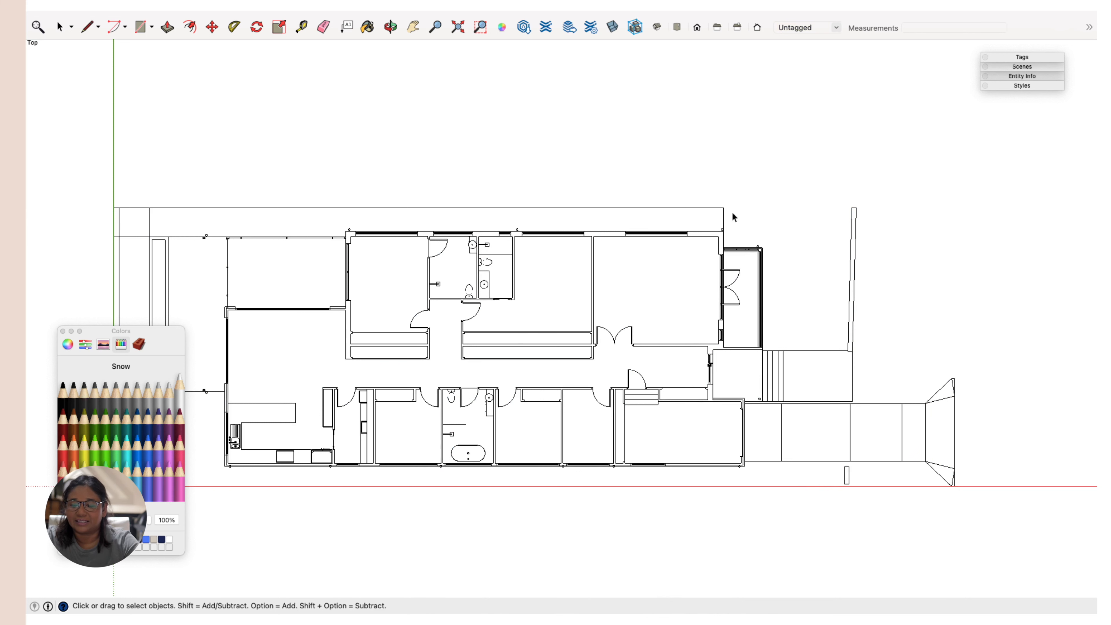
click(1002, 58)
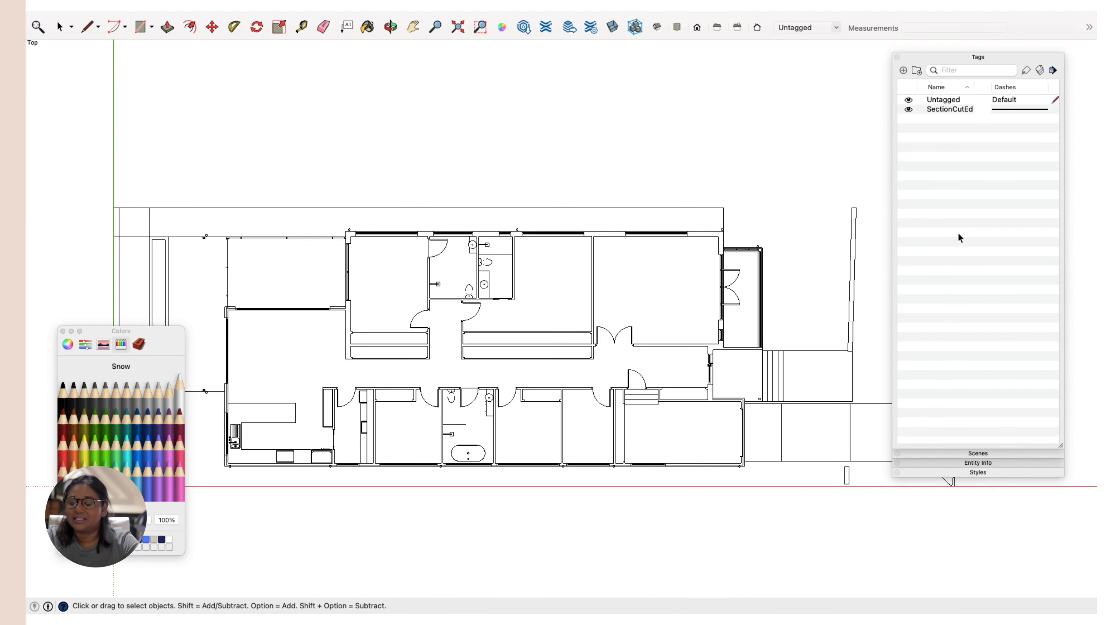
click(938, 111)
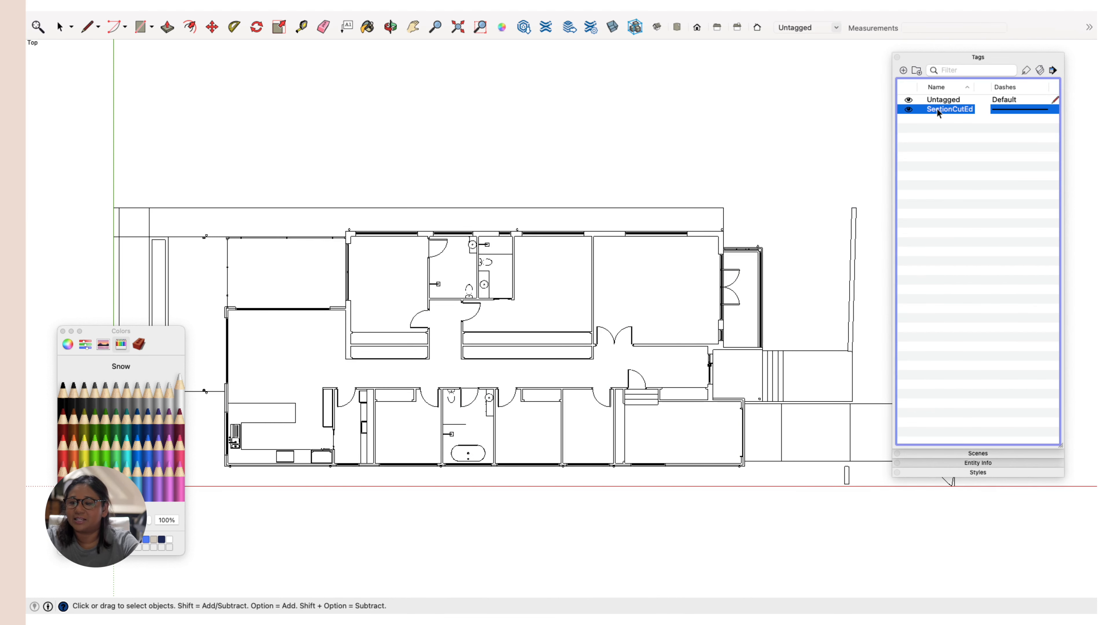
click(923, 100)
click(471, 155)
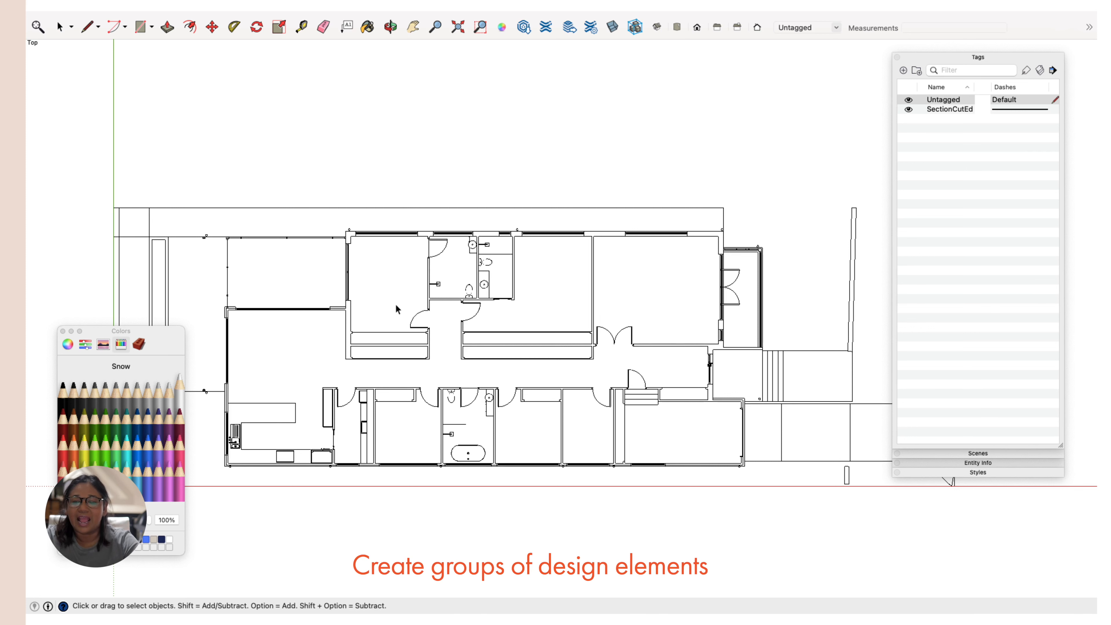
Step: Select the hallway door of the upper-left bedroom: its swing arc, leaf and the frame edges at the hinge end
scroll(379, 227, up, 5)
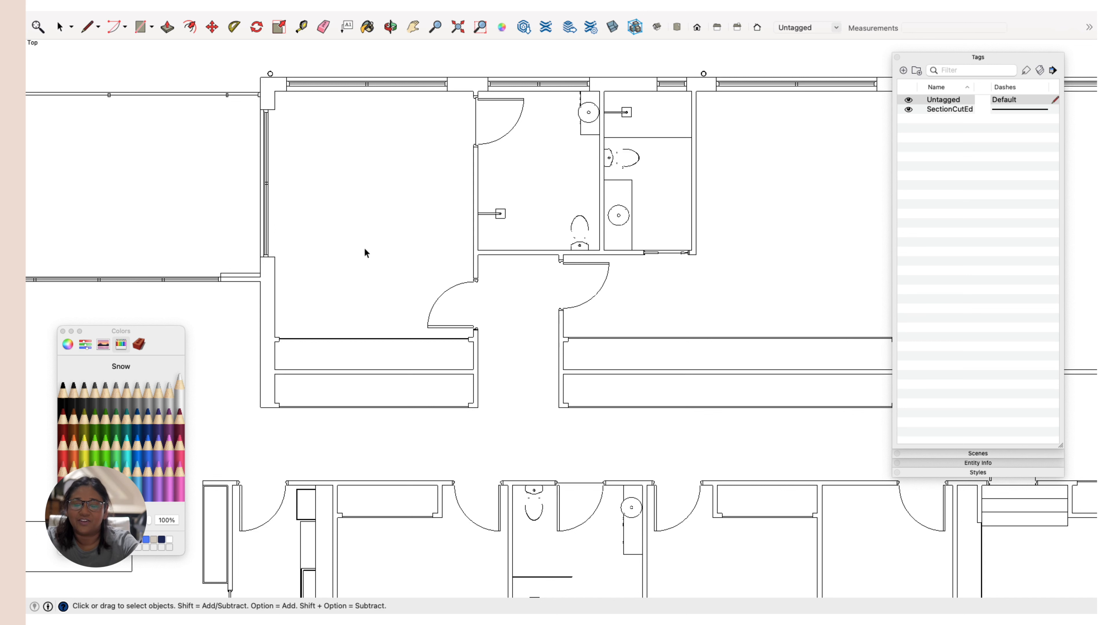
click(477, 328)
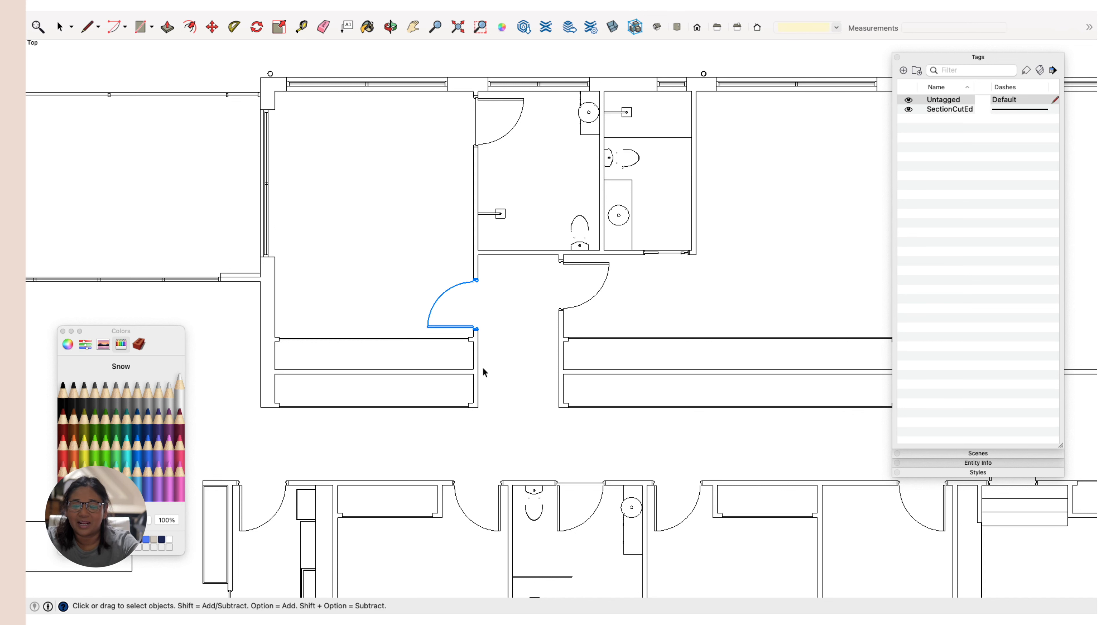
scroll(502, 343, up, 6)
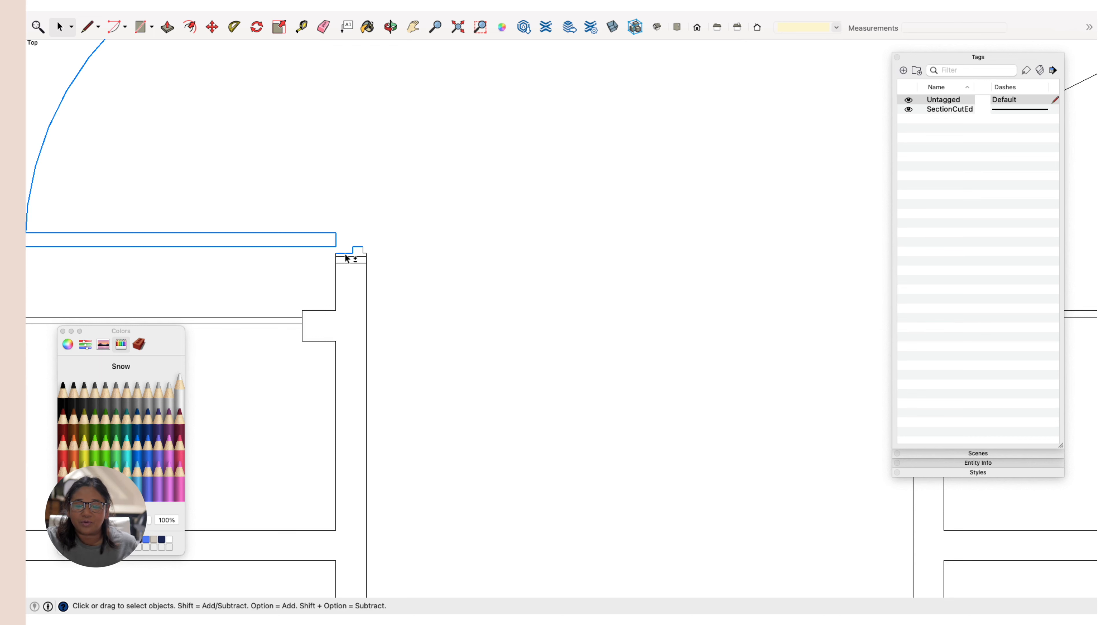
shift+click(341, 253)
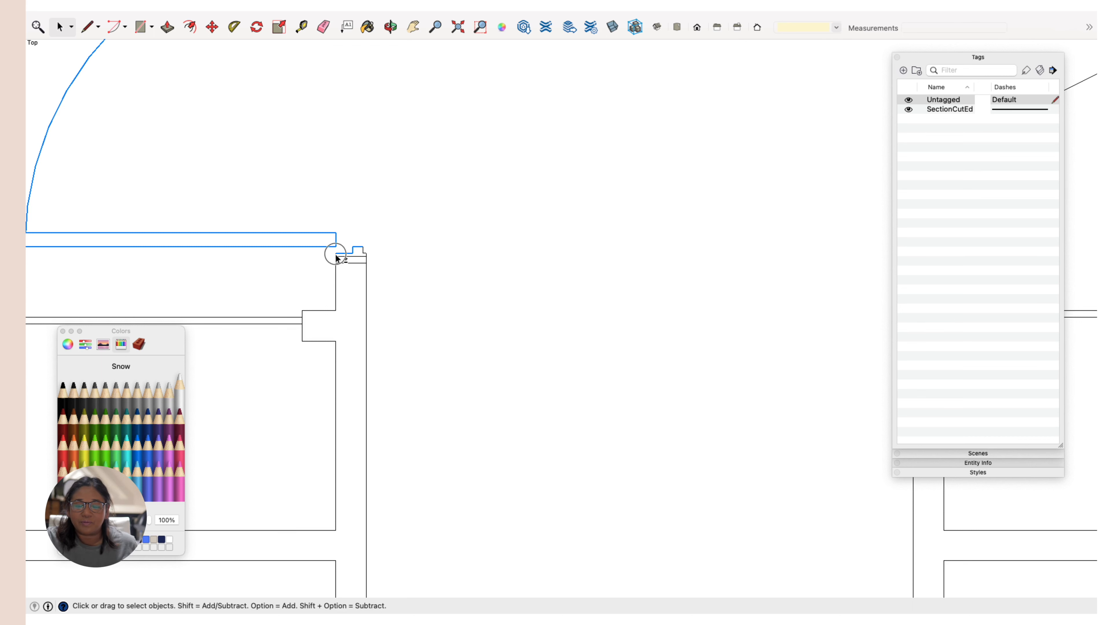
shift+click(363, 251)
shift+click(366, 256)
scroll(326, 236, down, 5)
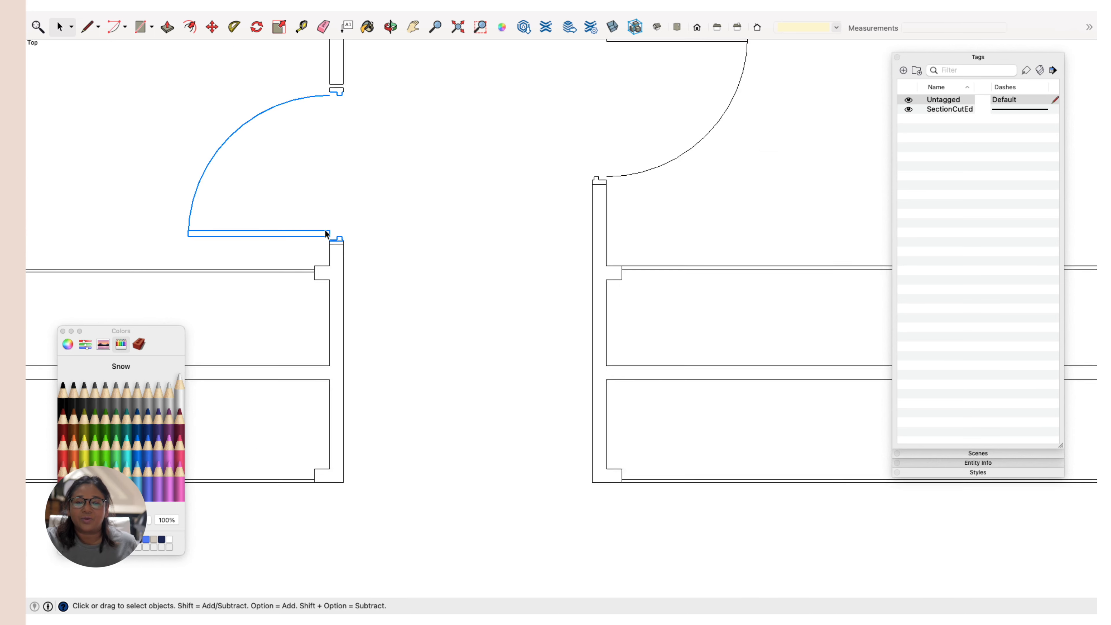
Step: Add the frame edges at the latch end of the bedroom door to the selection and make the whole door a group
scroll(346, 132, down, 2)
scroll(338, 122, up, 8)
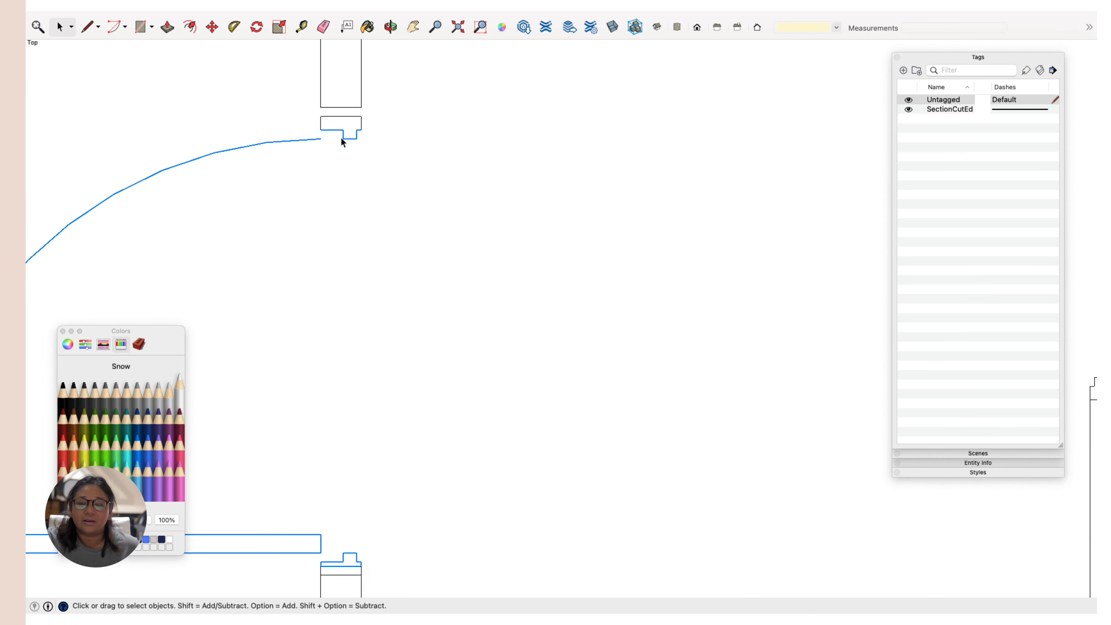
scroll(342, 141, up, 2)
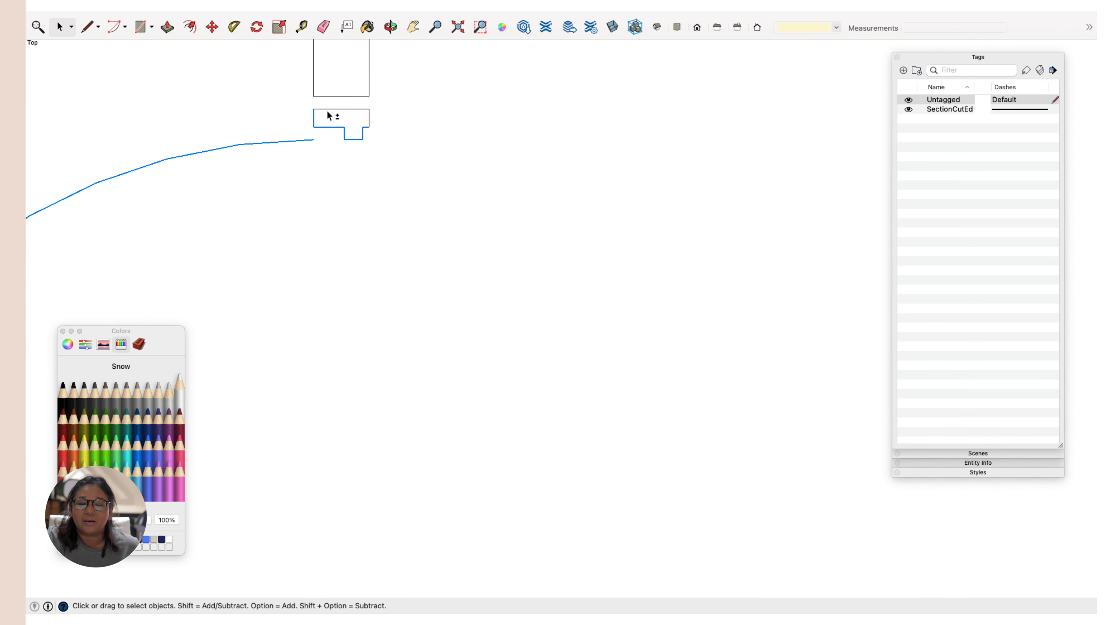
shift+click(329, 110)
scroll(305, 191, down, 6)
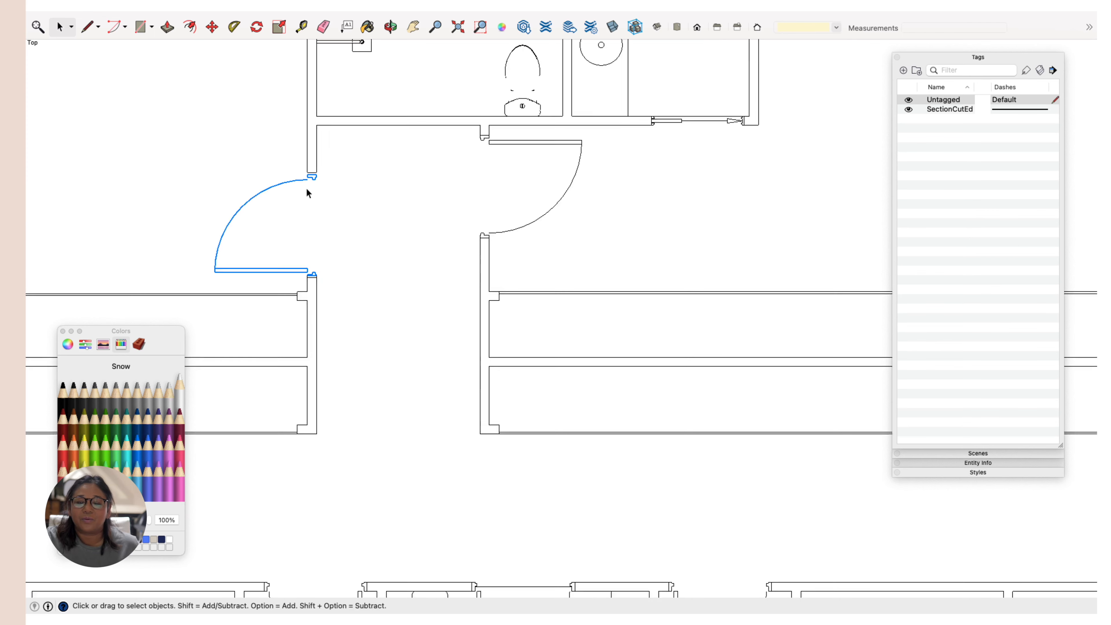
right_click(260, 198)
click(280, 293)
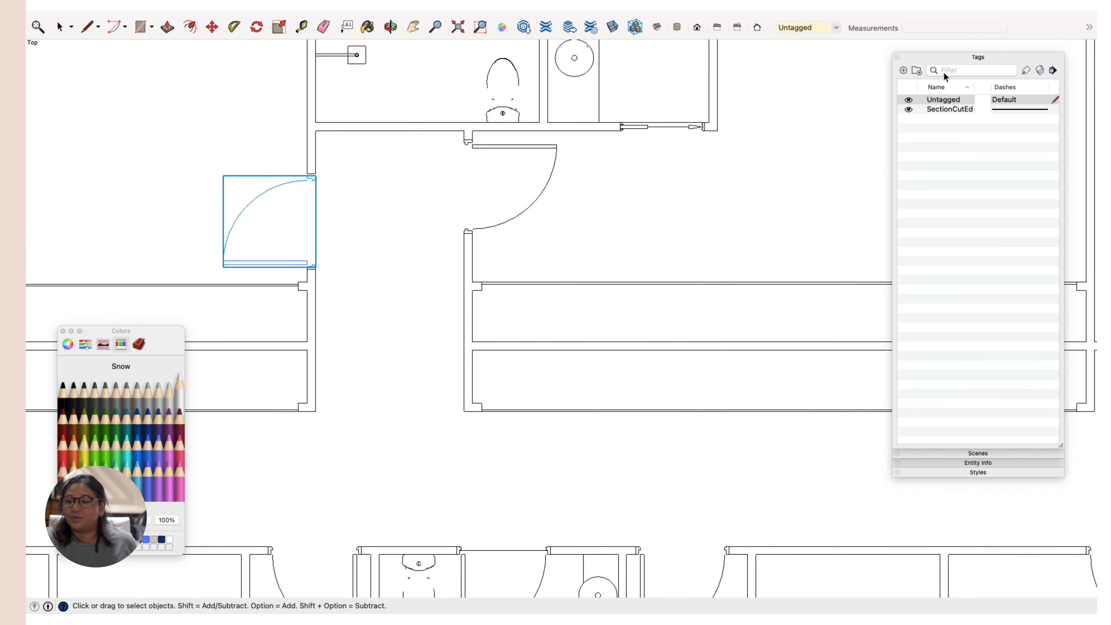
Step: Create a new tag named Doors
click(901, 70)
text(Door)
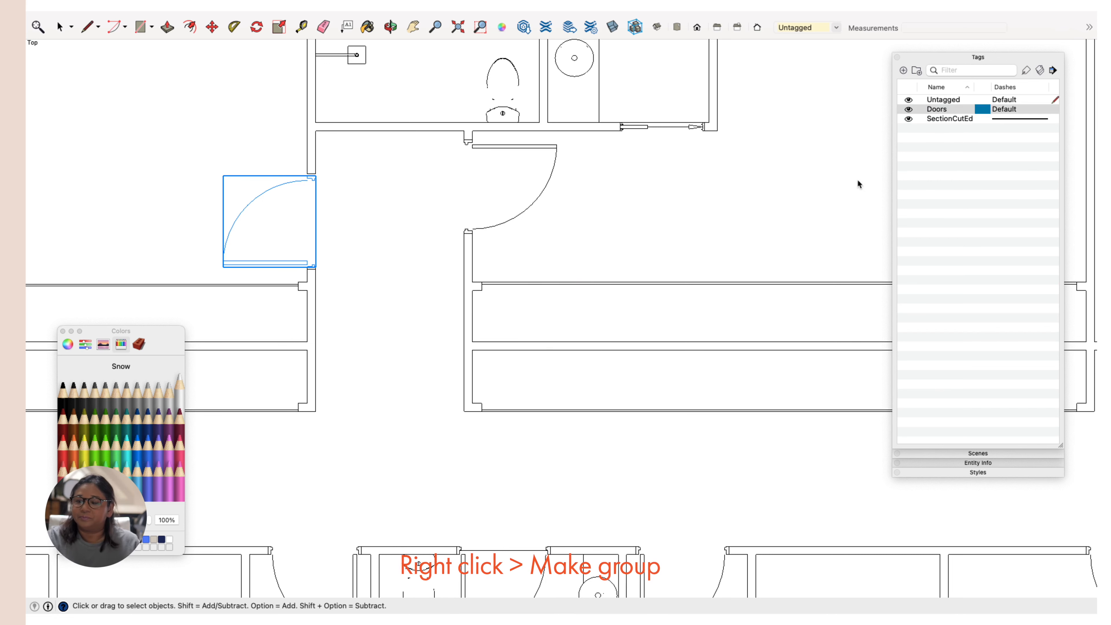
text(s)
key(Return)
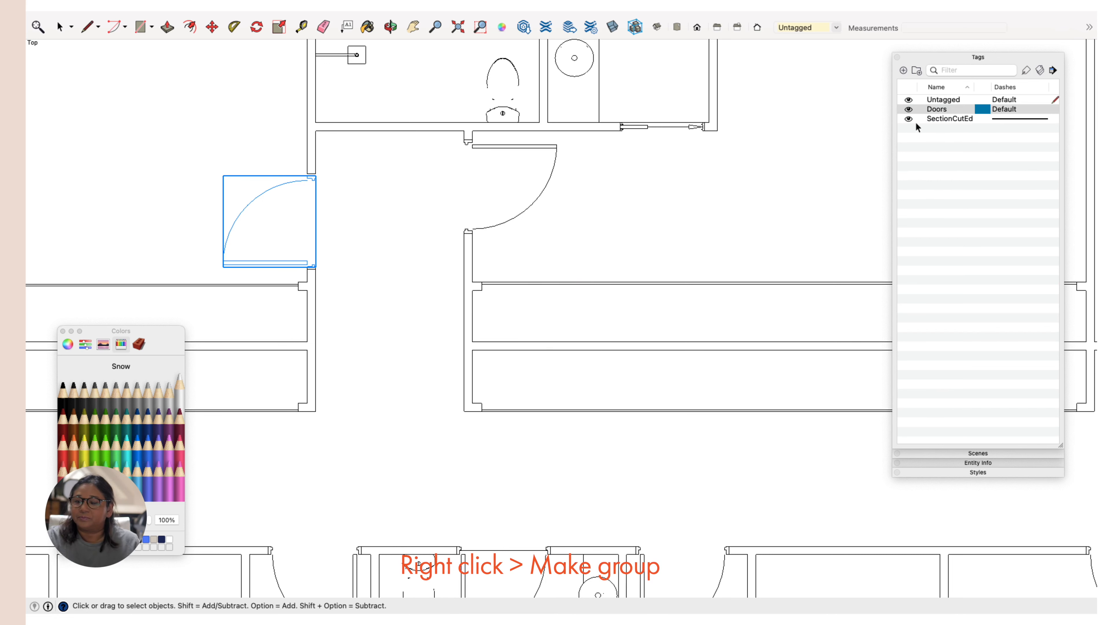
Step: Assign the bedroom door group to the Doors tag and hide that tag in the plan
click(977, 461)
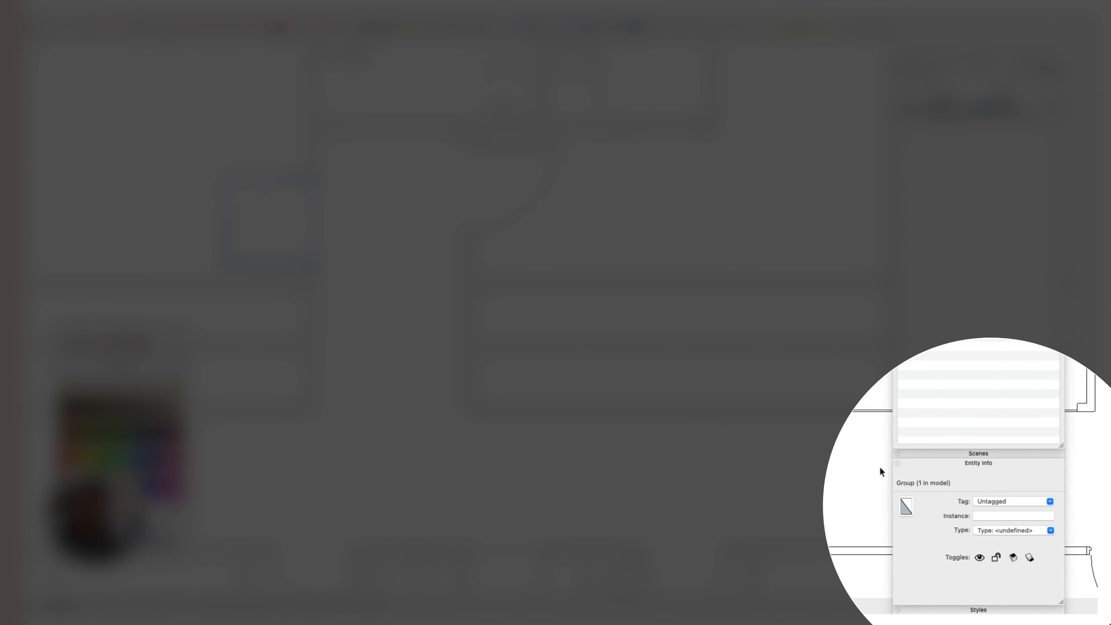
click(1015, 502)
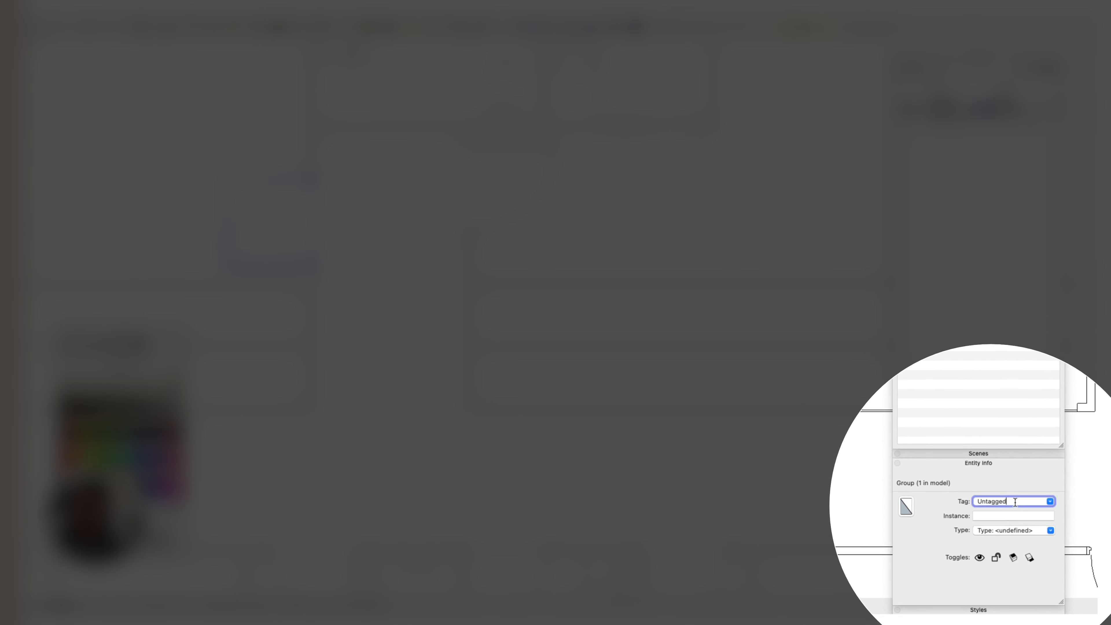
click(1050, 502)
click(1001, 523)
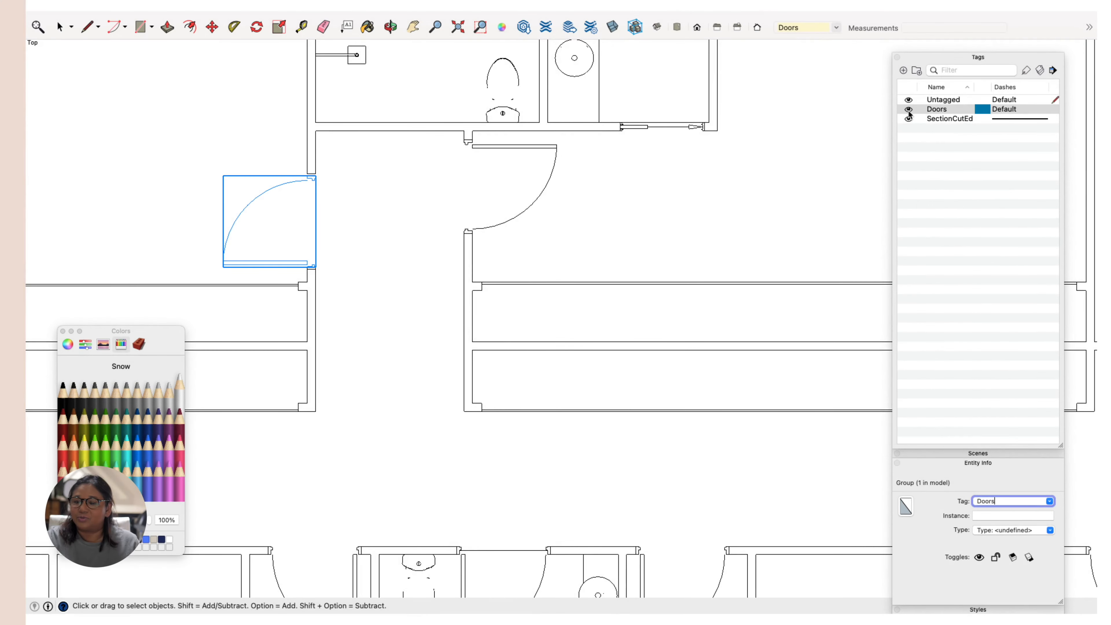
click(909, 112)
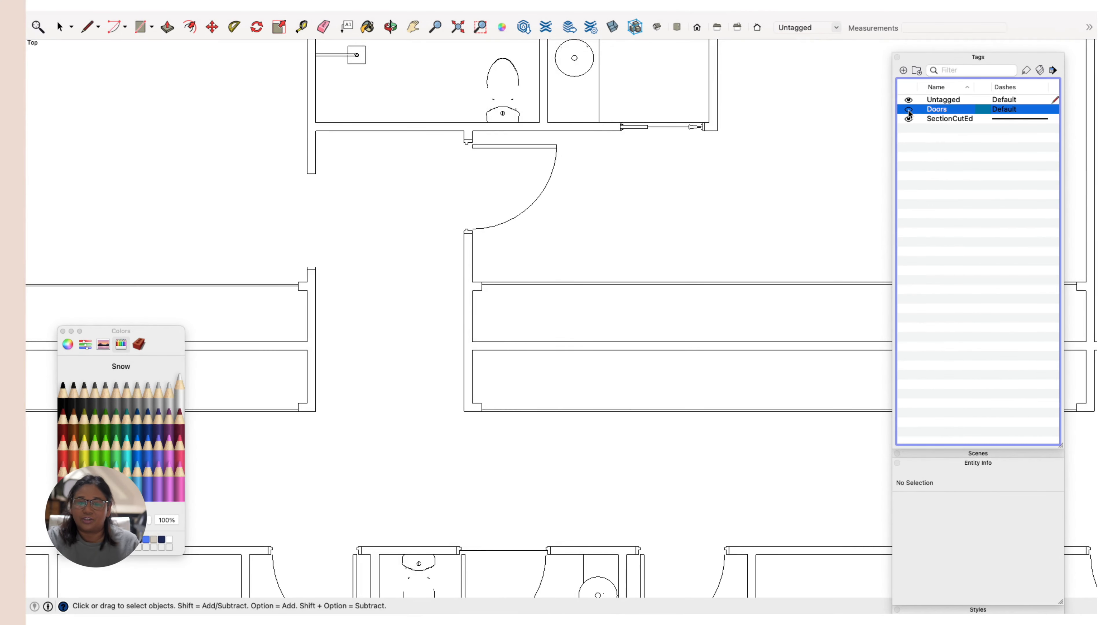
click(909, 110)
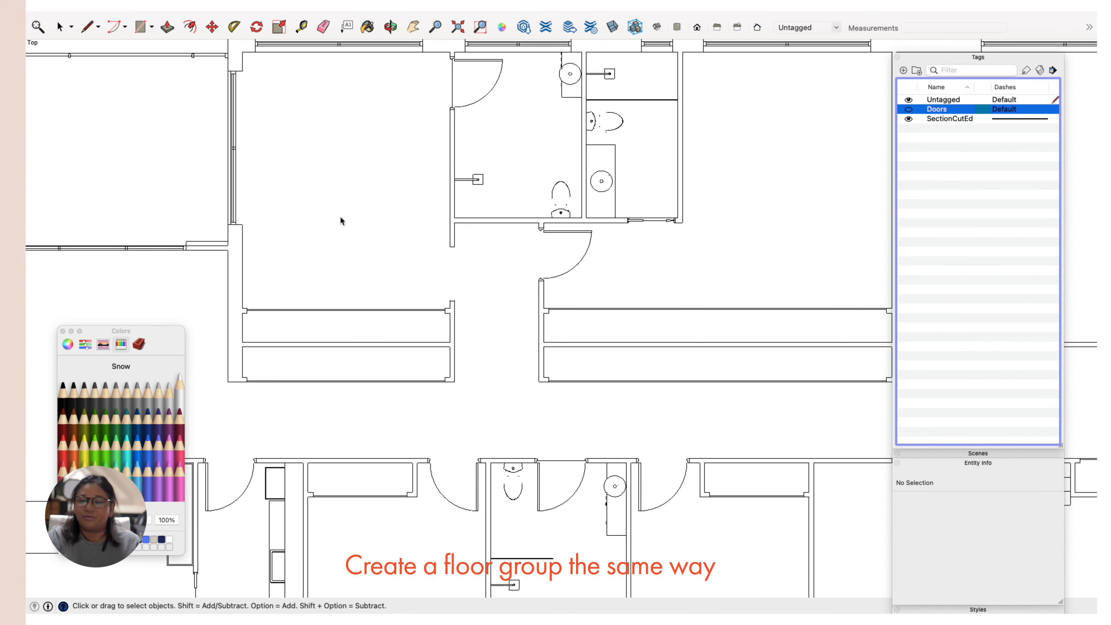
Step: Delete the small circle just outside the exterior corner of the upper-left bedroom
scroll(363, 286, up, 5)
scroll(362, 286, down, 4)
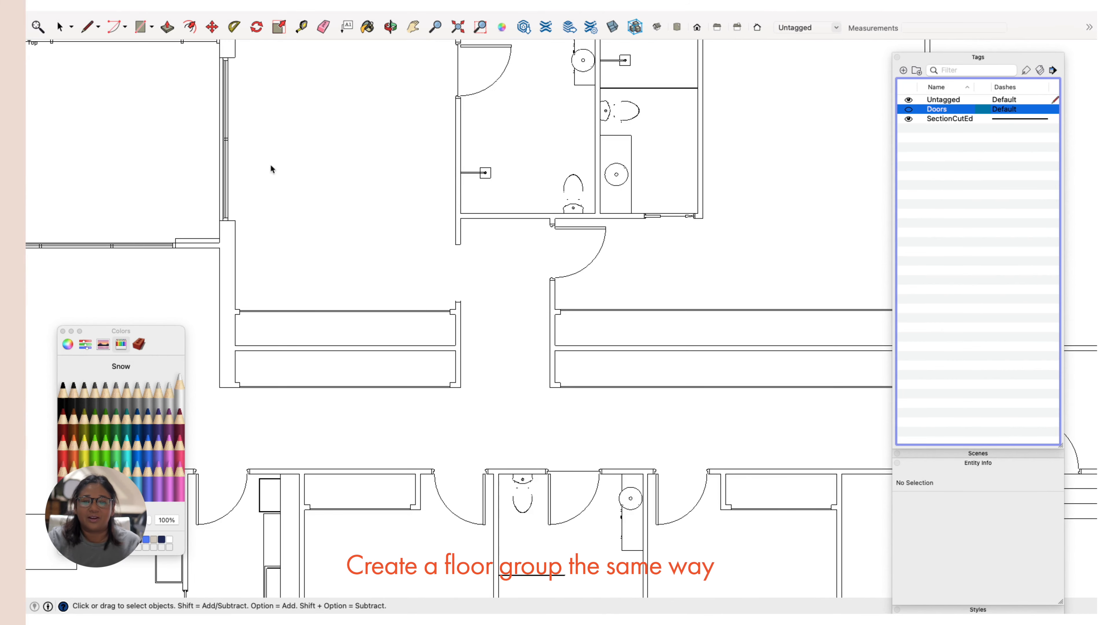
scroll(292, 289, up, 2)
scroll(293, 289, down, 5)
shift+middle_drag(306, 234, 434, 307)
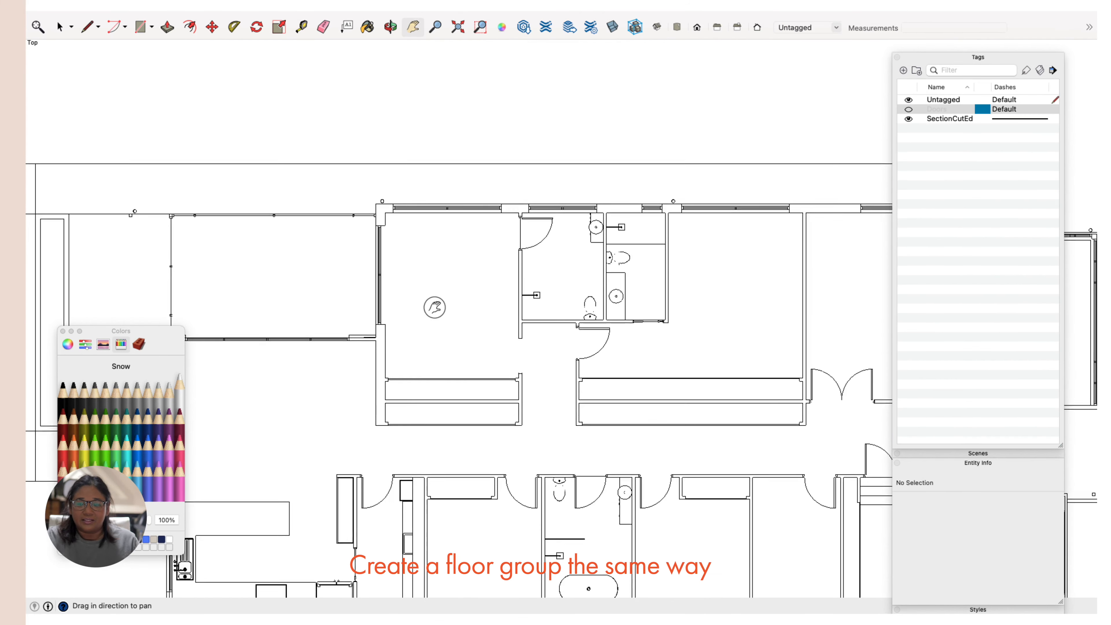
scroll(409, 318, up, 5)
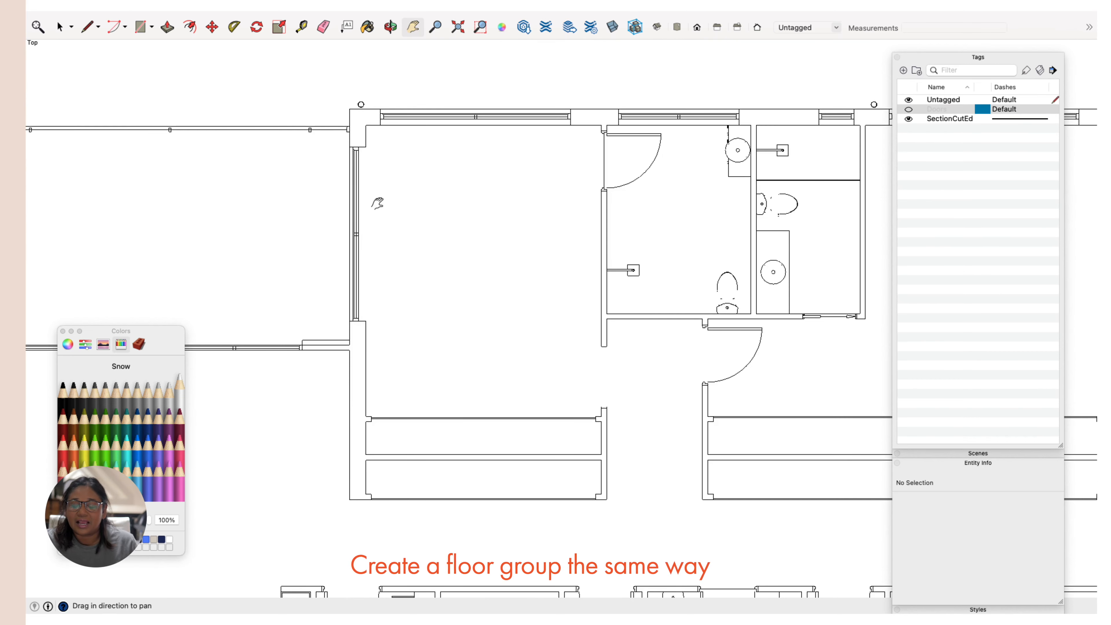
click(60, 27)
click(359, 105)
scroll(363, 105, up, 5)
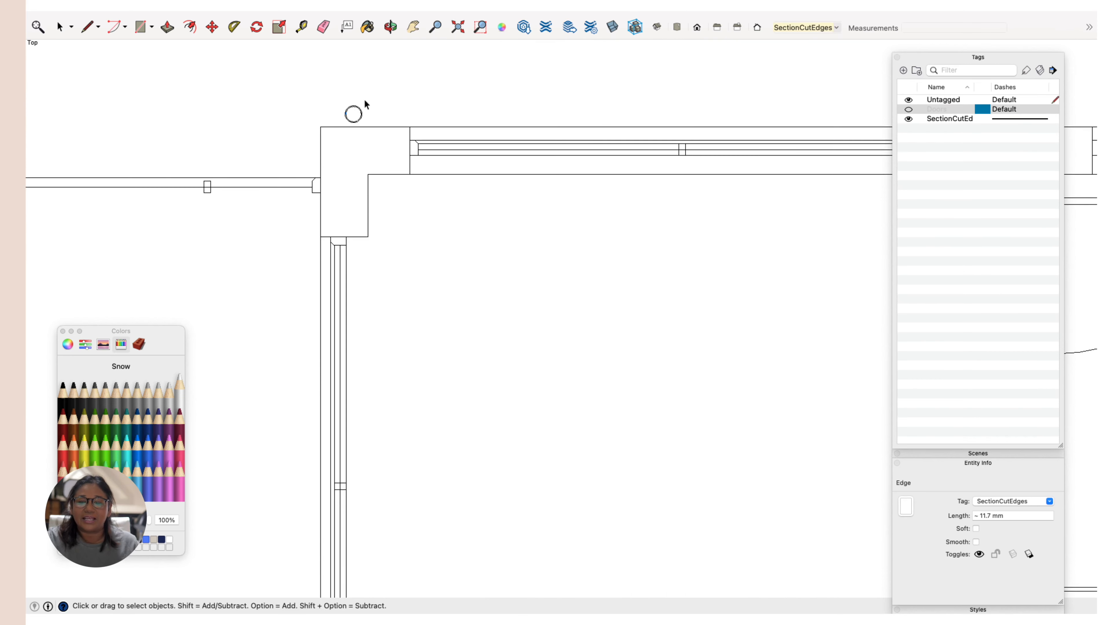
drag(288, 60, 392, 134)
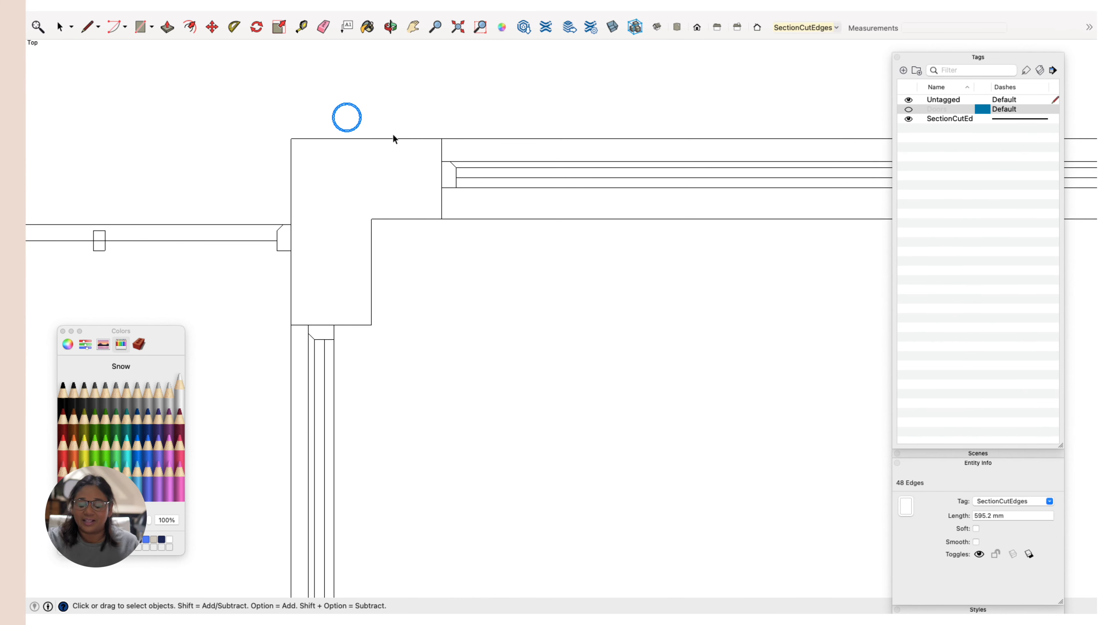
key(Delete)
Step: Draw a 3990 by 4930 mm floor rectangle inside the upper-left bedroom, from its exterior corner to the opposite corner at the closet
scroll(435, 198, down, 5)
scroll(436, 202, down, 5)
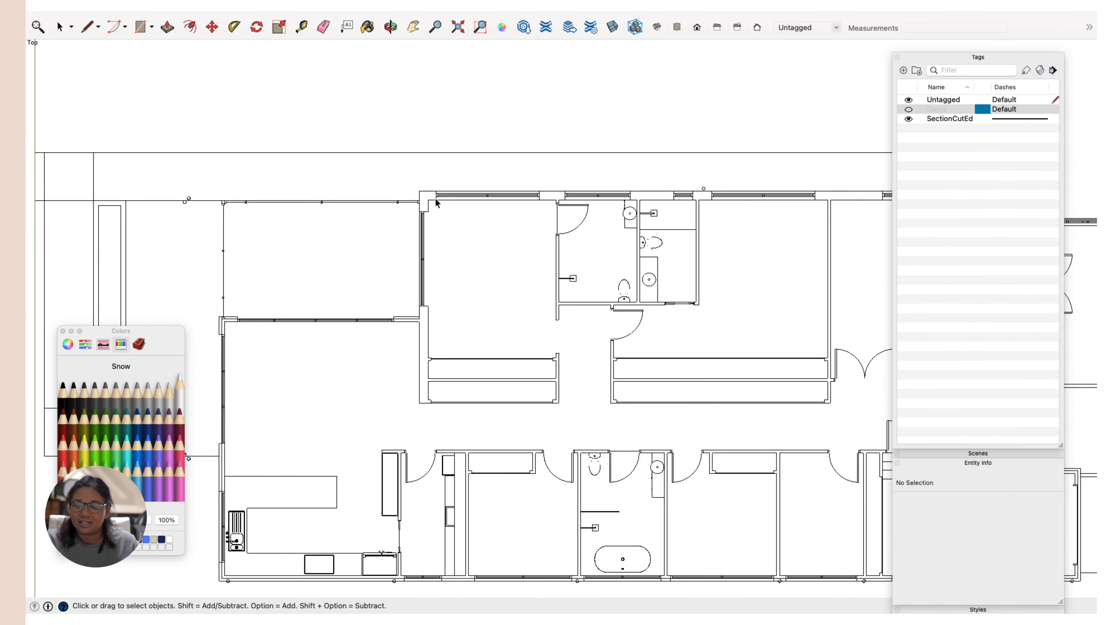
scroll(506, 311, up, 6)
scroll(508, 311, down, 2)
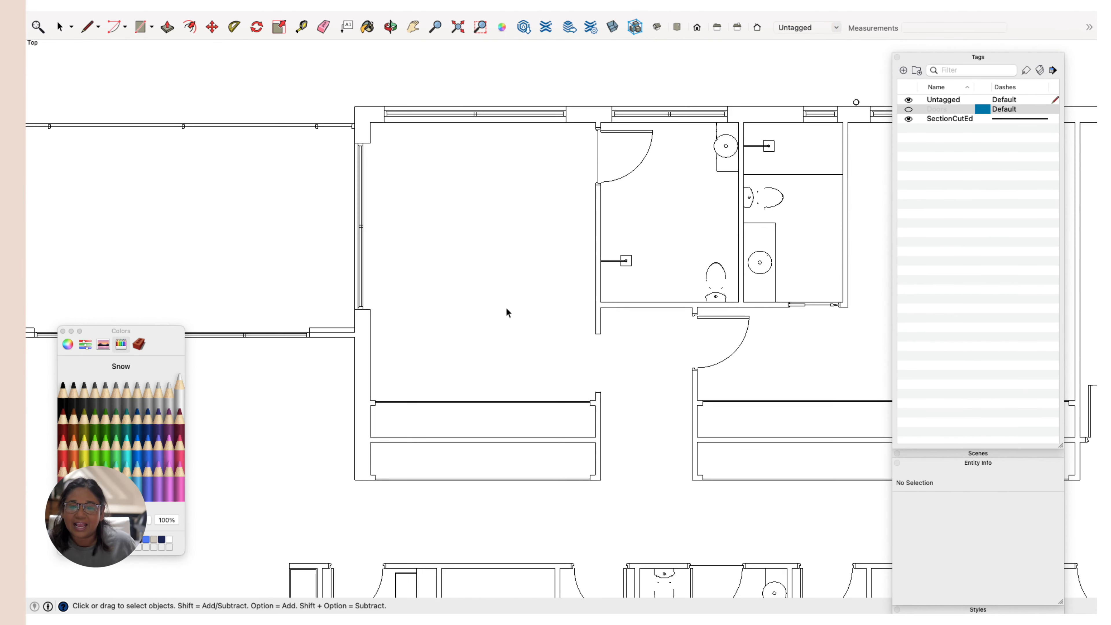
click(152, 34)
click(371, 122)
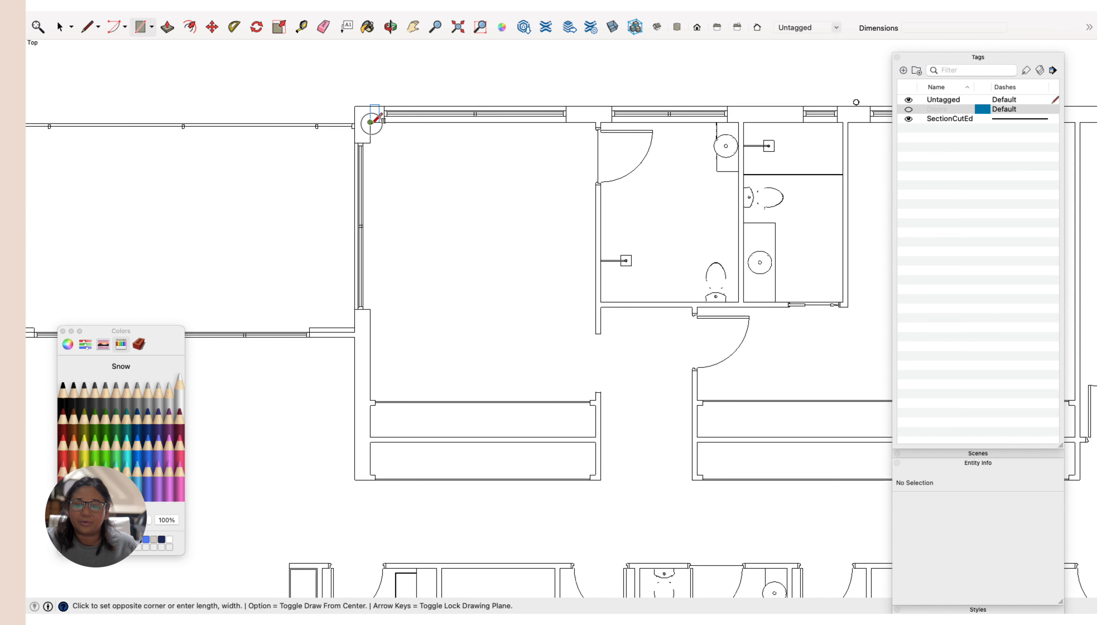
click(595, 399)
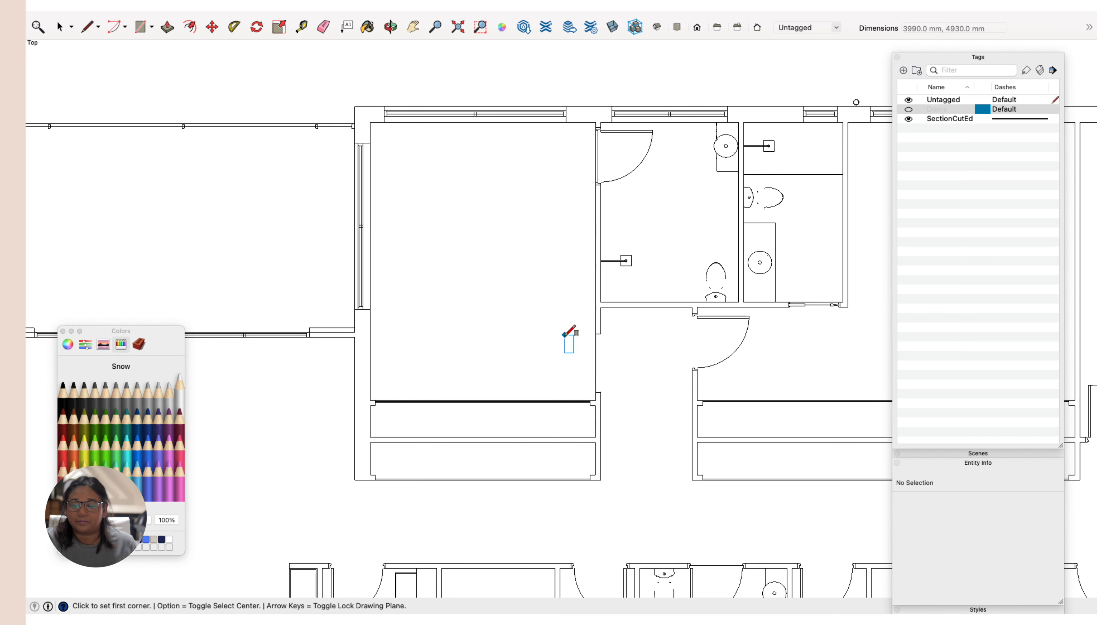
Step: Group the bedroom floor face together with its bounding edges
key(space)
click(553, 313)
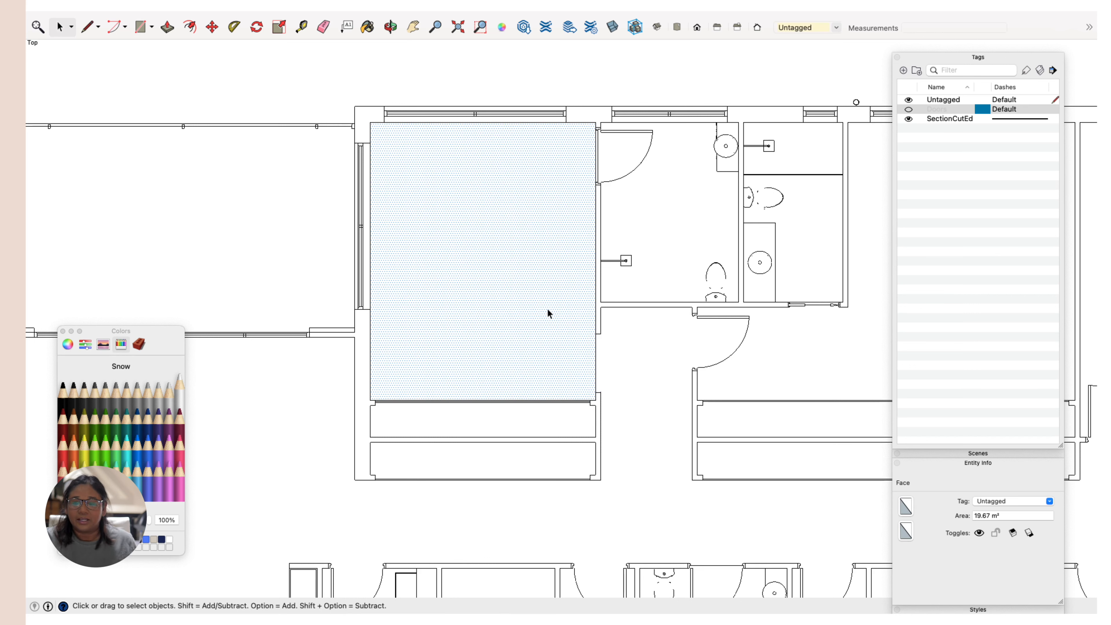
right_click(502, 273)
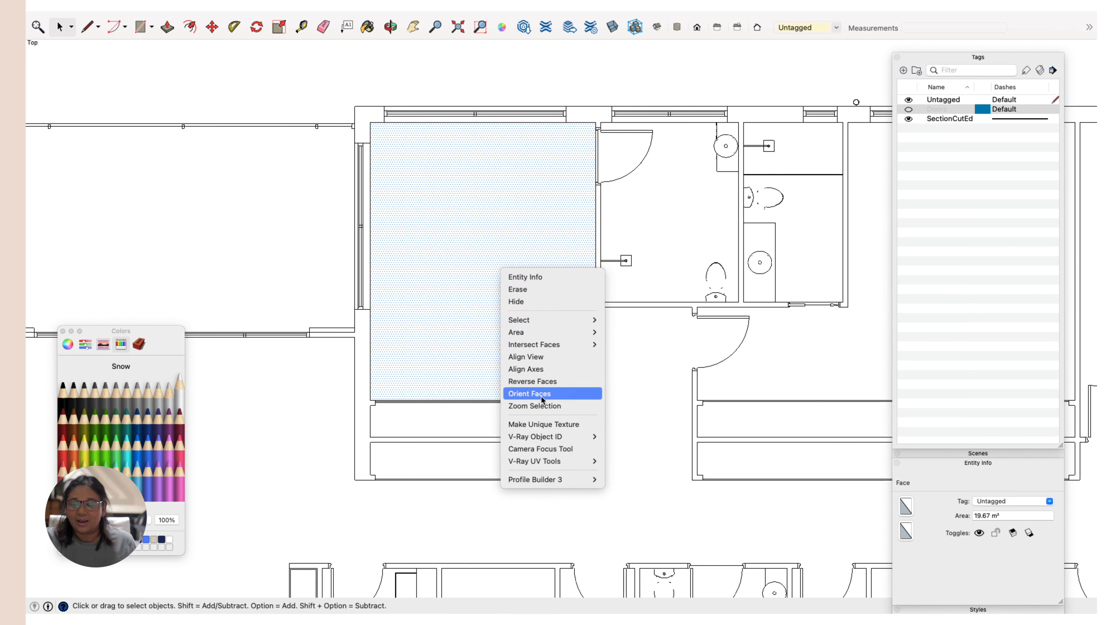
click(460, 323)
double_click(461, 324)
key(super+g)
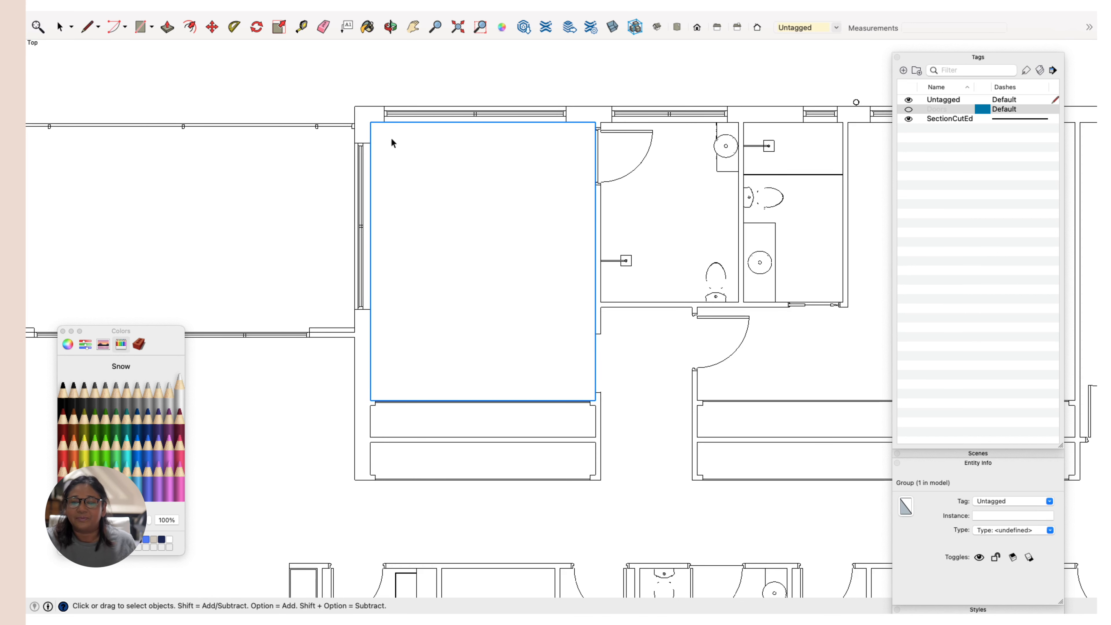
Step: Create a new tag named Floor
click(903, 70)
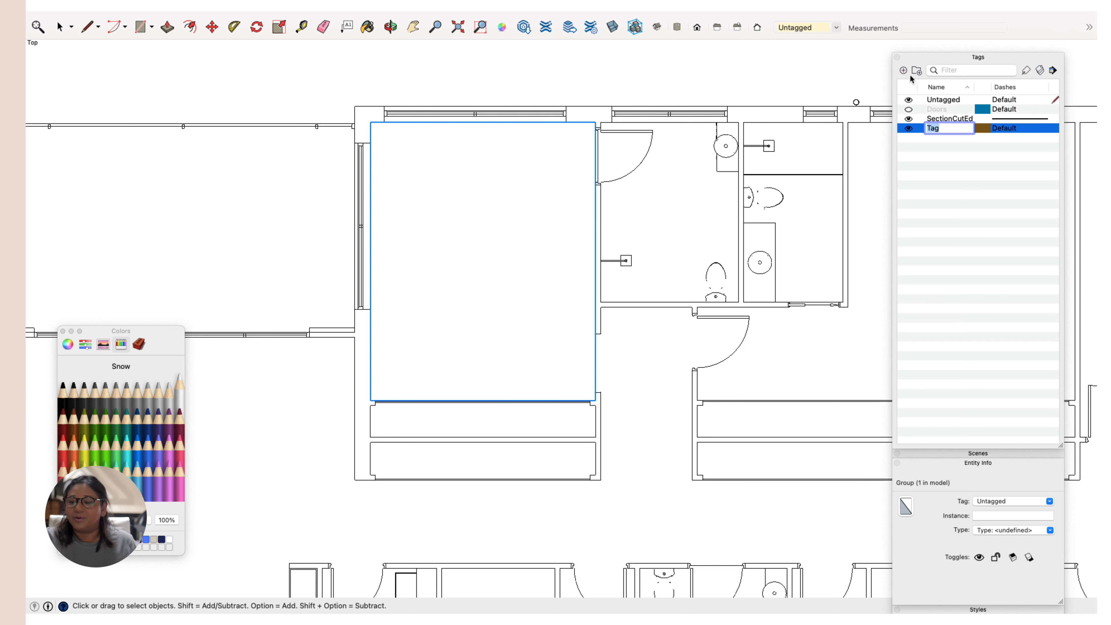
text(Floor)
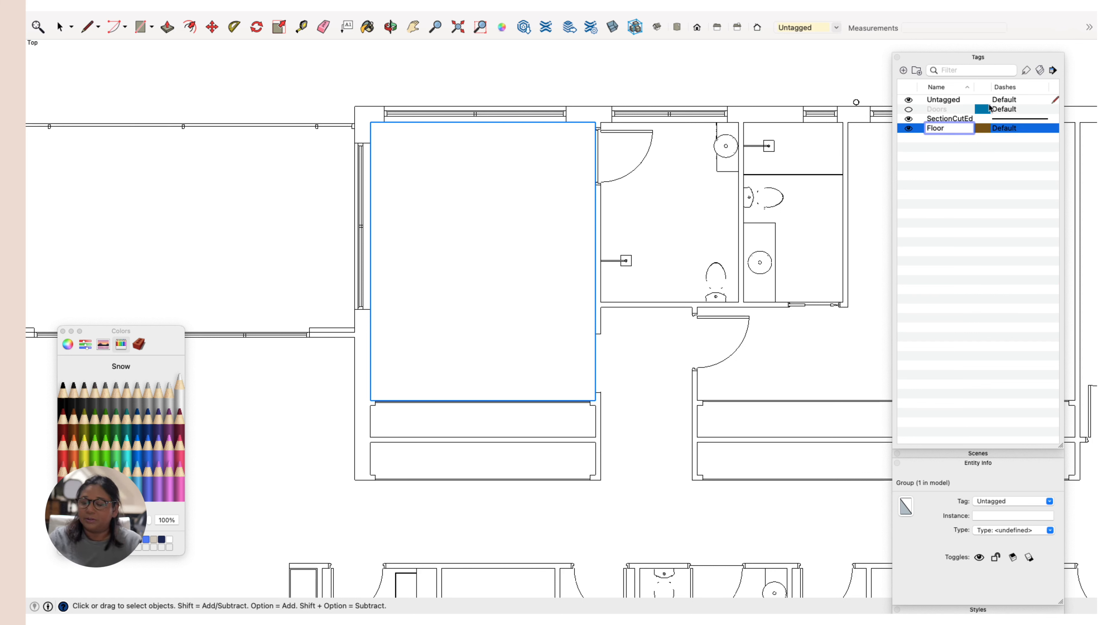
click(982, 207)
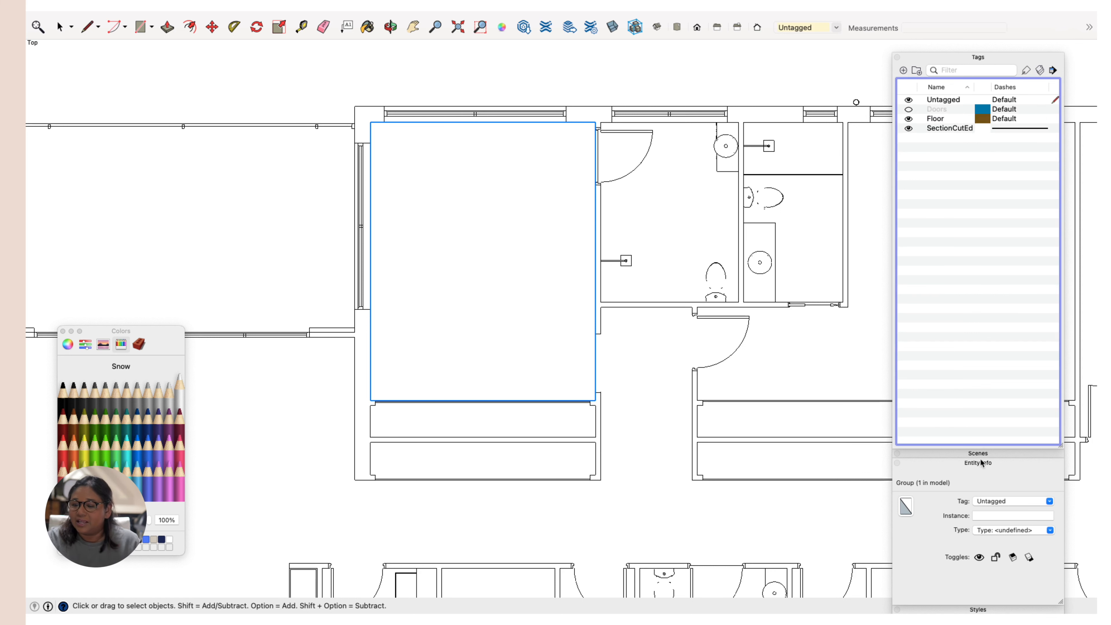
Step: Assign the Floor tag to the upper-left bedroom's floor group
click(991, 501)
click(1049, 501)
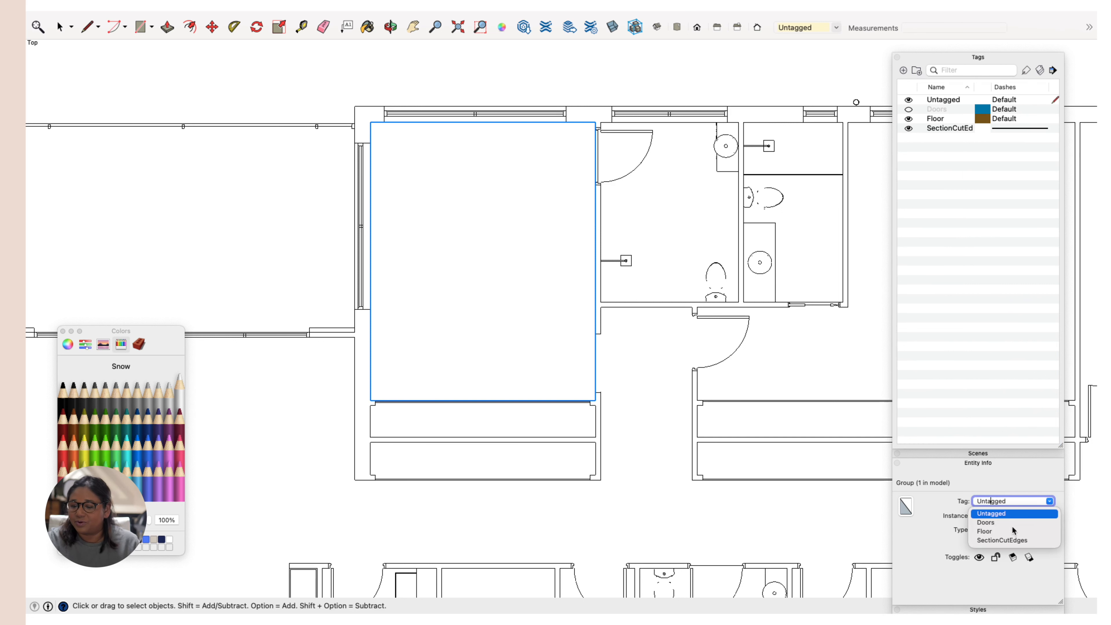
click(985, 531)
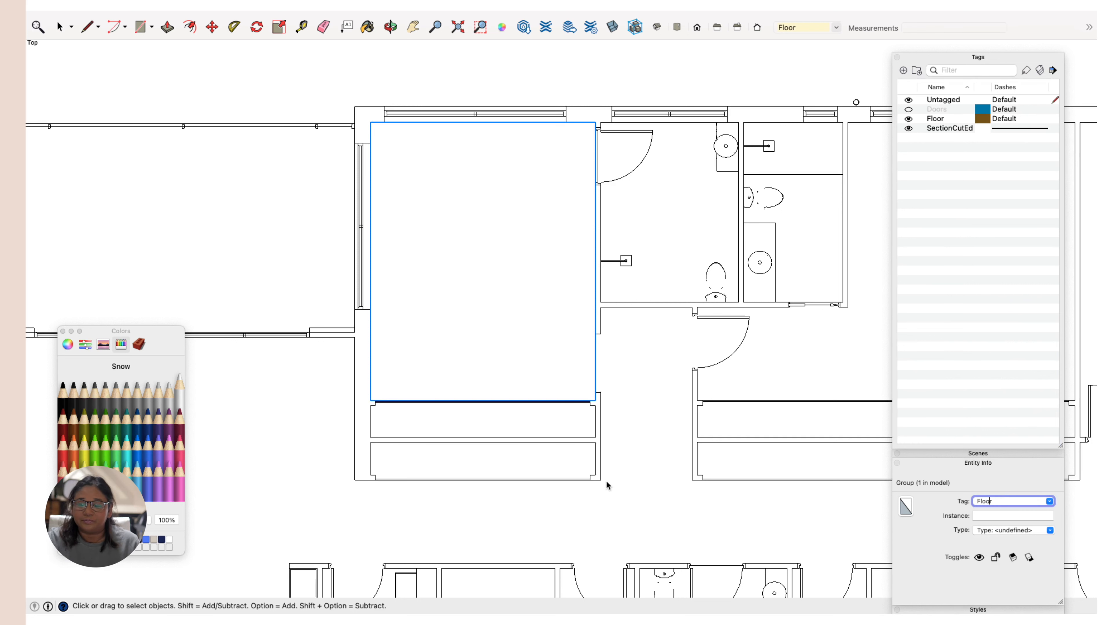
click(616, 481)
Step: Delete the two thin lines running across the closet opening directly below the upper-left bedroom floor
scroll(534, 285, up, 3)
scroll(528, 268, down, 3)
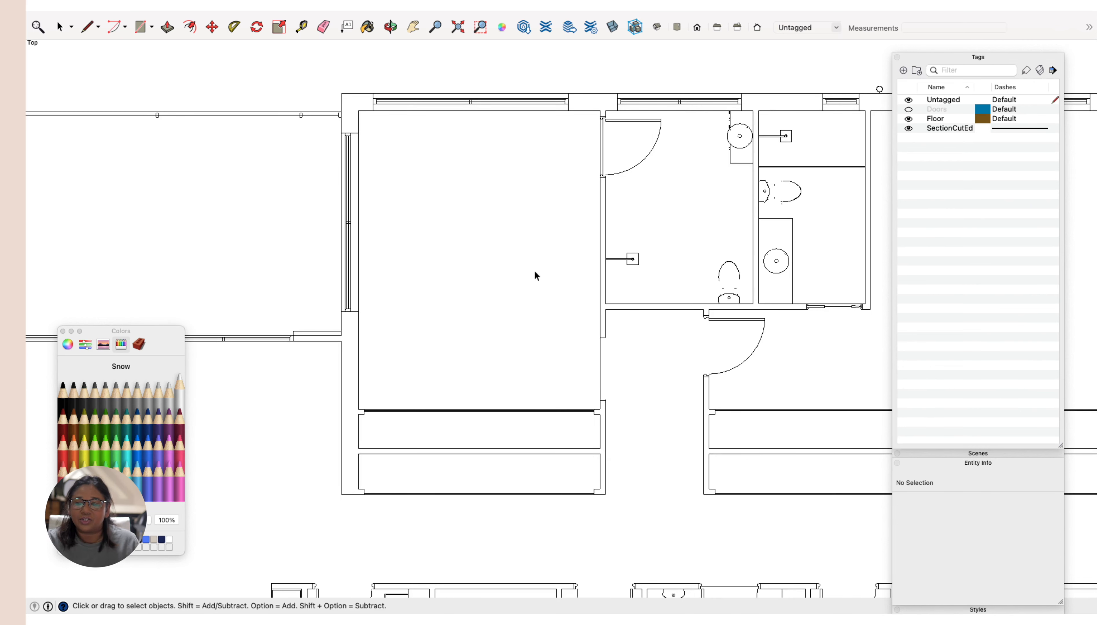
scroll(403, 457, up, 3)
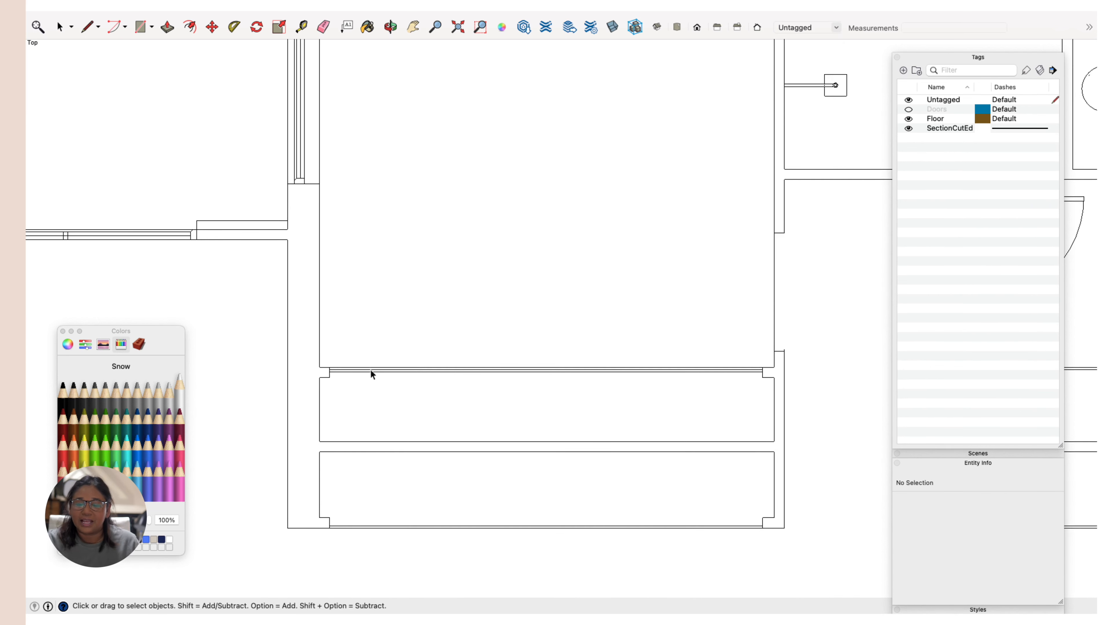
click(380, 368)
click(384, 370)
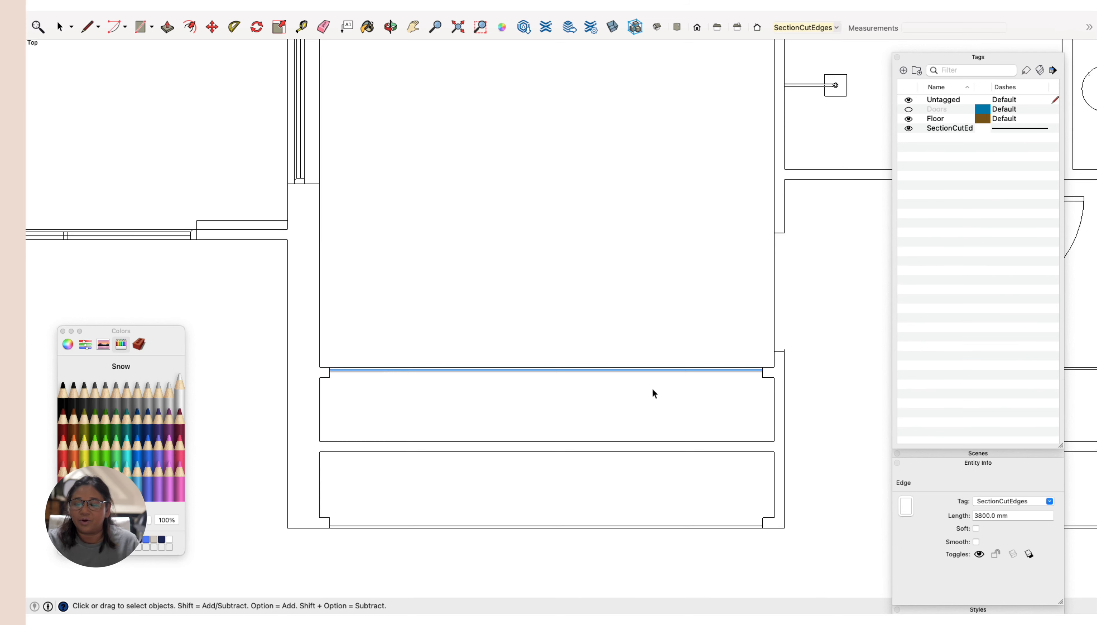
scroll(479, 406, down, 3)
scroll(570, 474, down, 2)
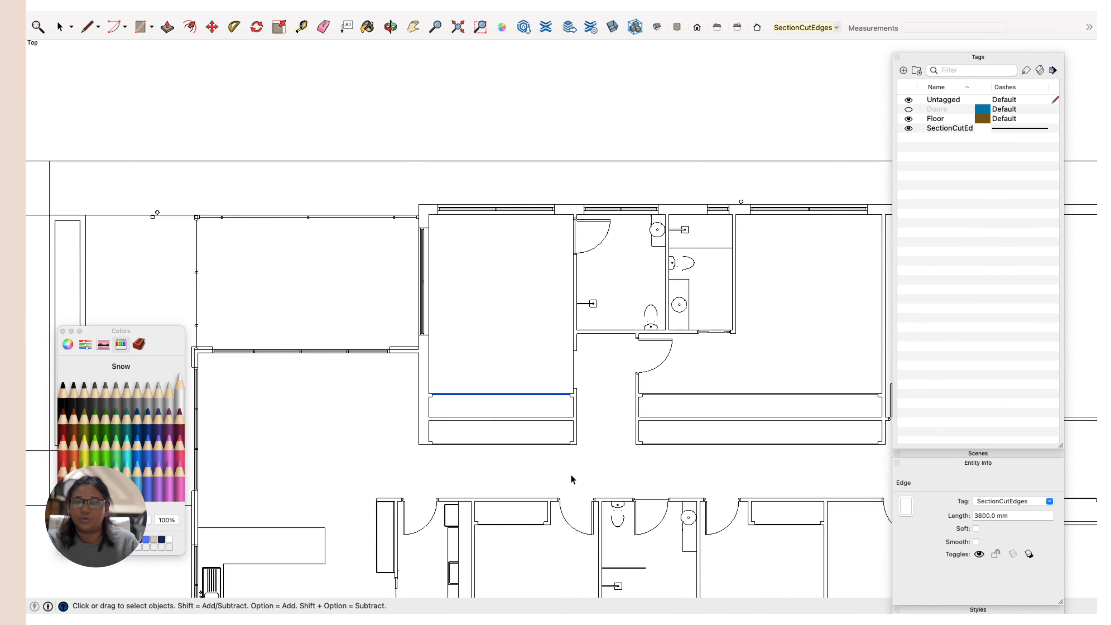
scroll(449, 410, up, 6)
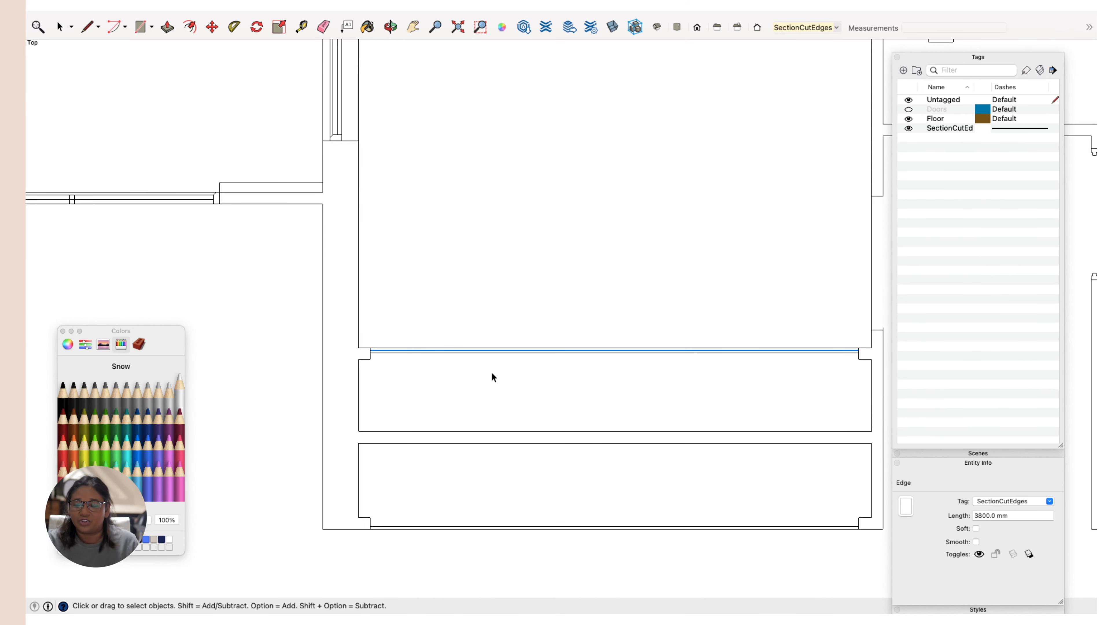
scroll(352, 342, down, 5)
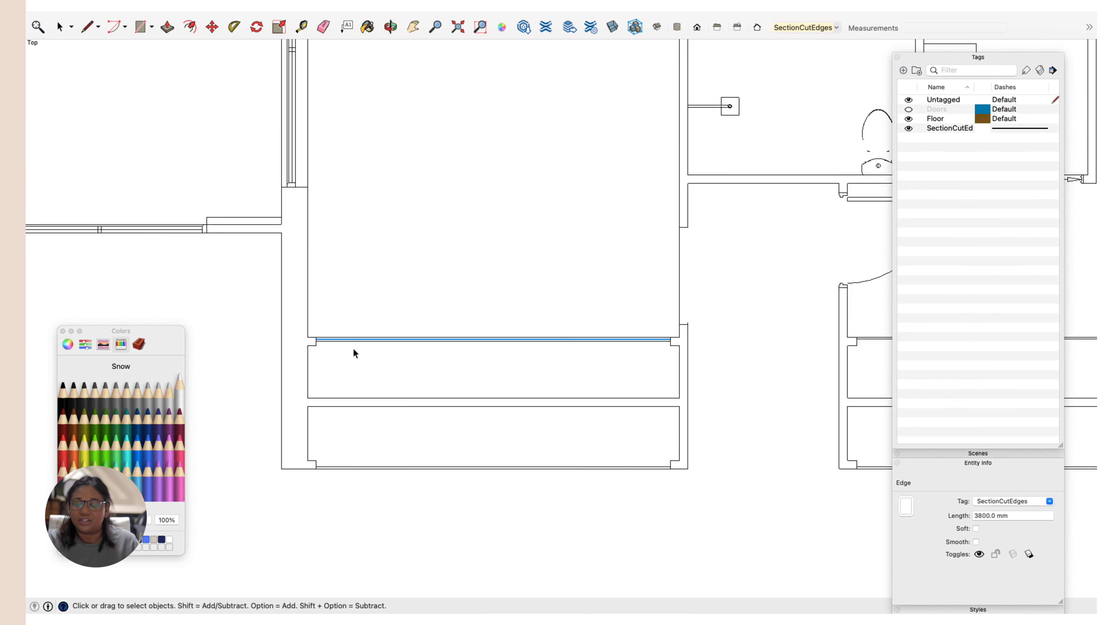
scroll(479, 359, down, 3)
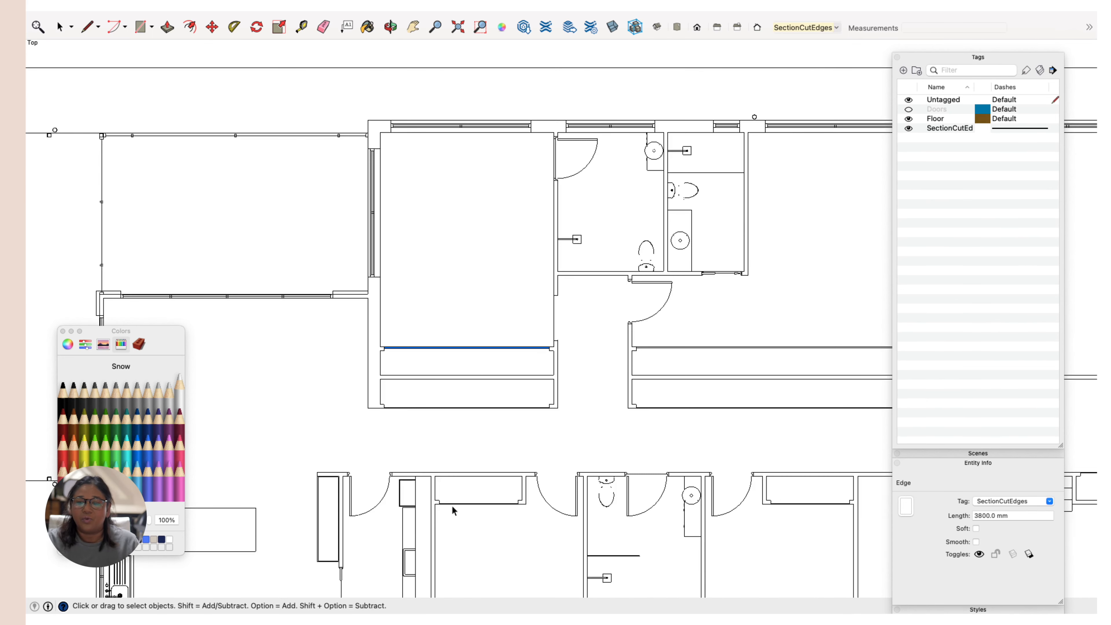
scroll(445, 396, up, 5)
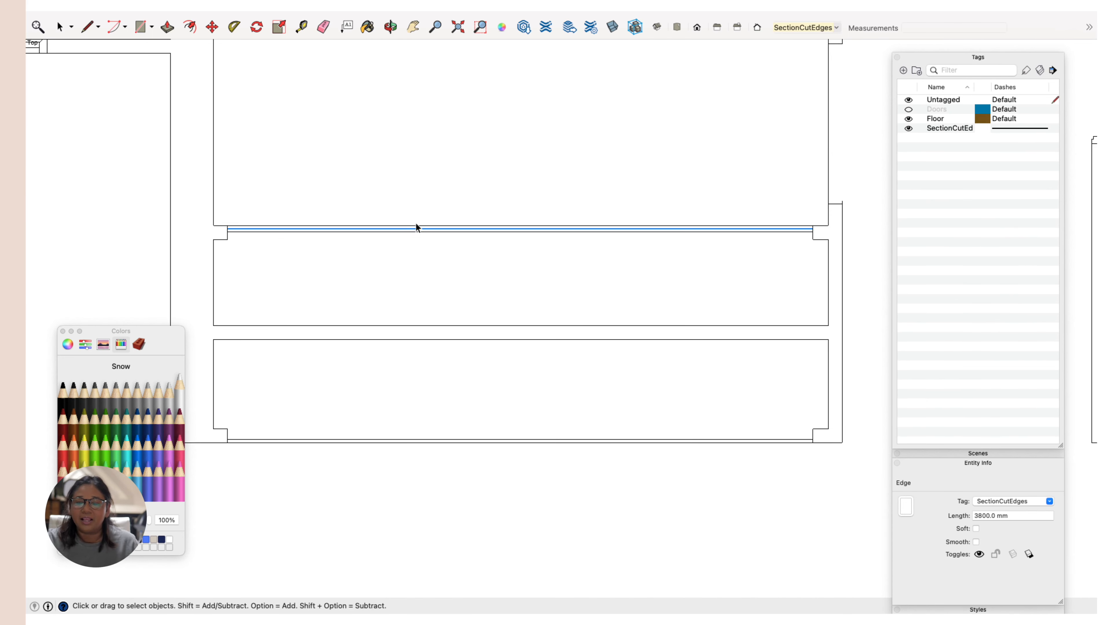
click(416, 225)
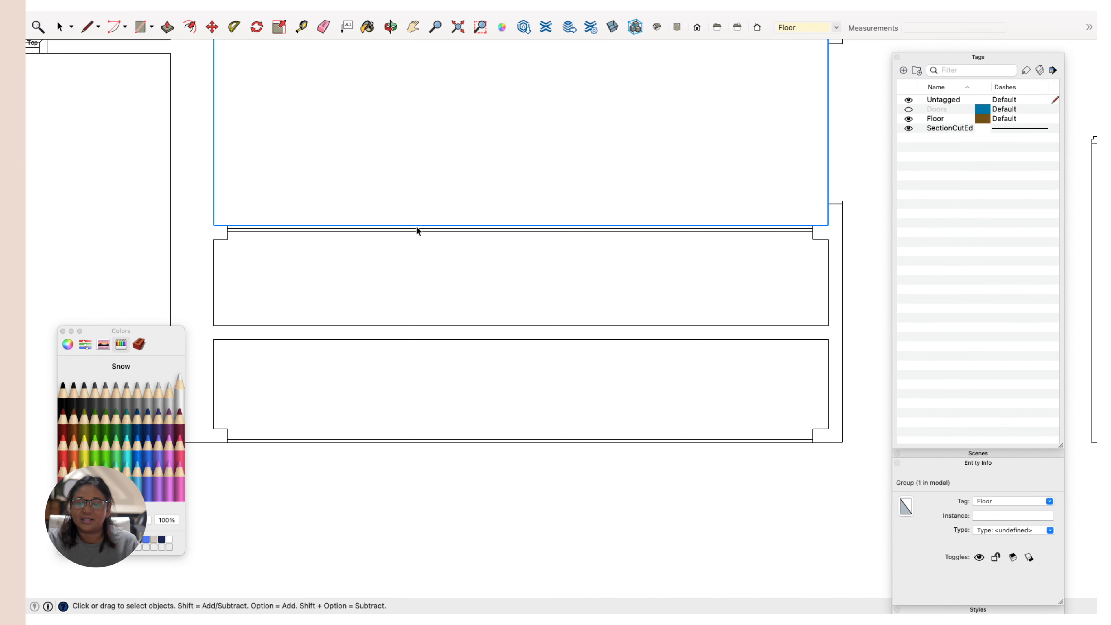
click(417, 229)
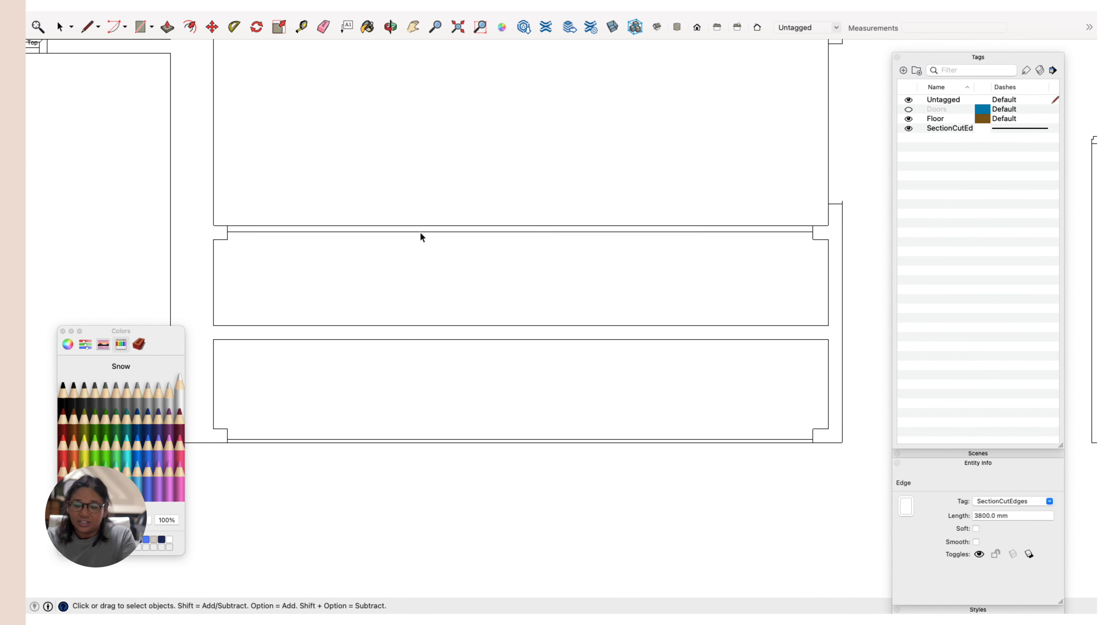
click(419, 231)
key(Delete)
click(413, 224)
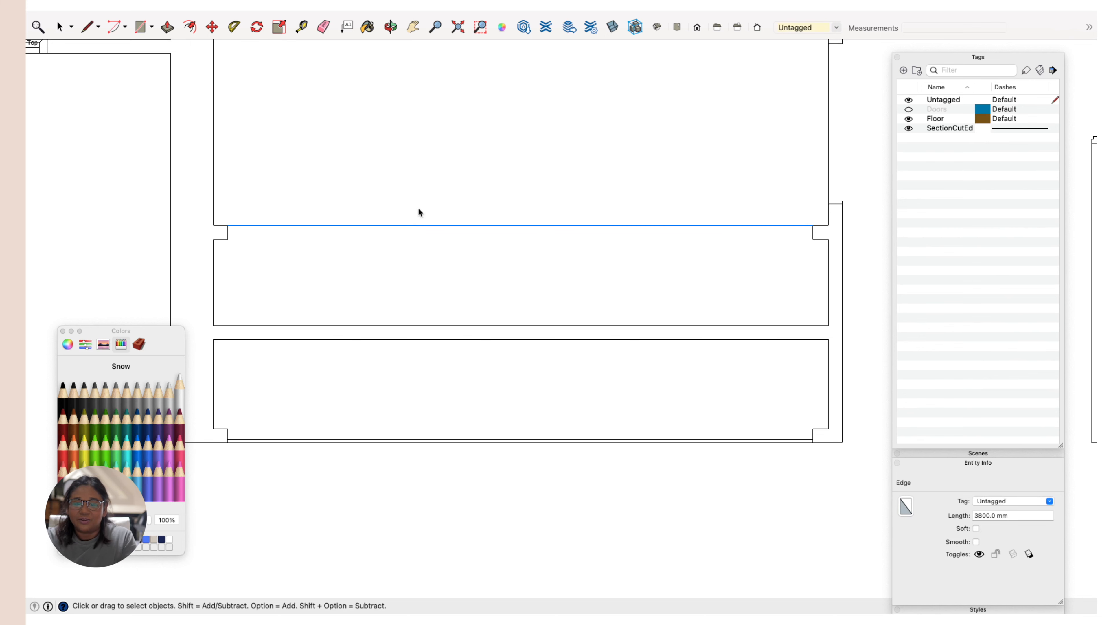
click(406, 182)
scroll(329, 319, down, 10)
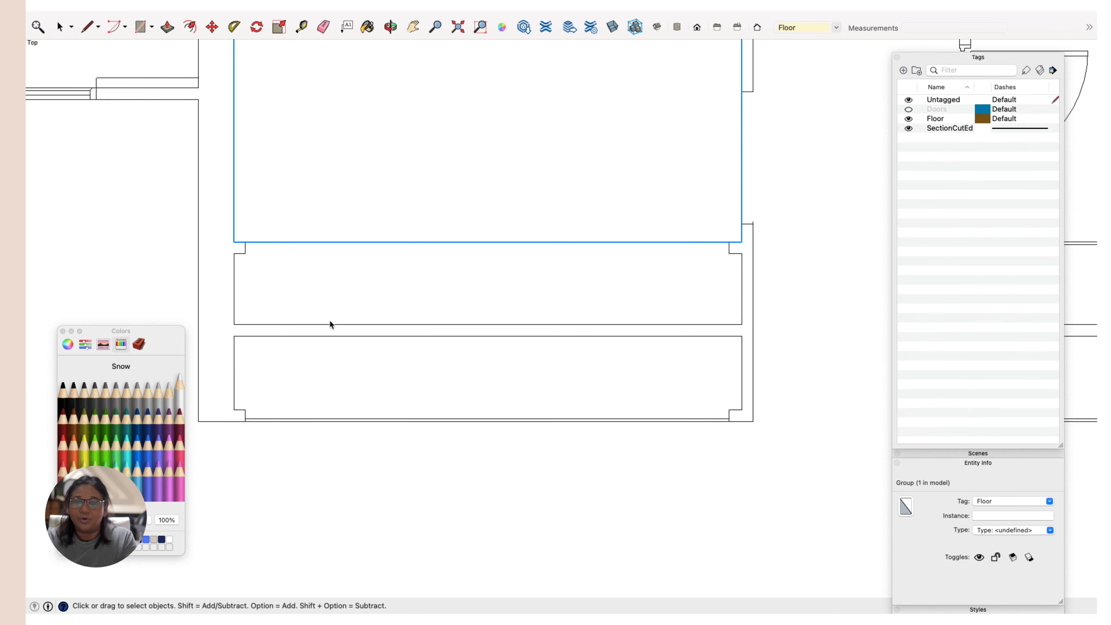
click(369, 312)
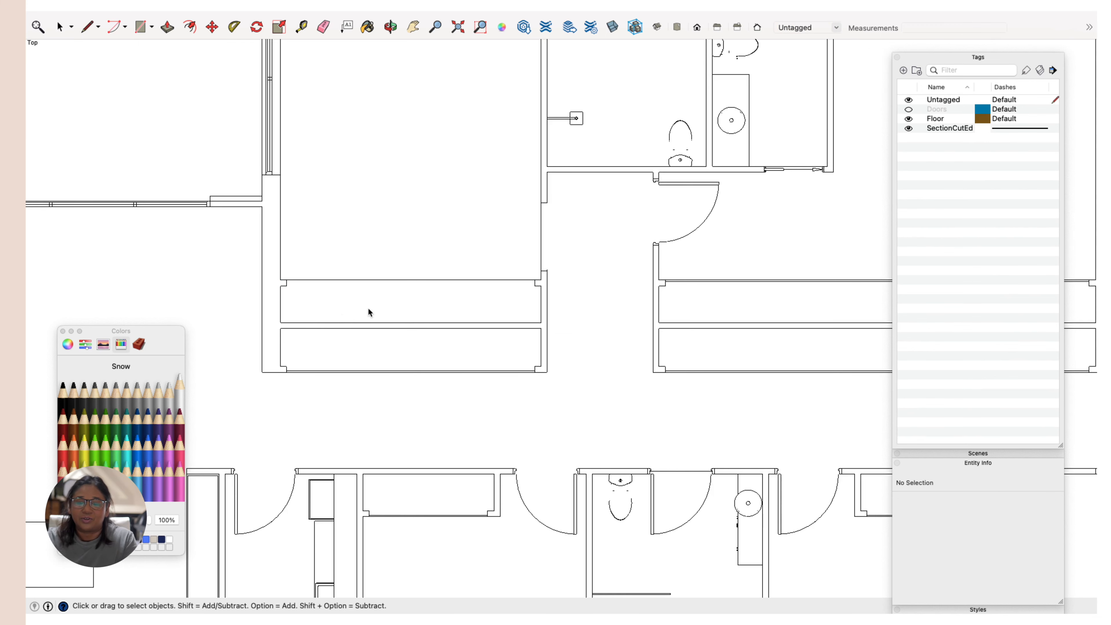
Step: Draw a 3800 by 650 mm rectangle from the closet opening's upper-left corner to the back wall of the closet below the bedroom
scroll(322, 323, up, 5)
scroll(306, 328, down, 6)
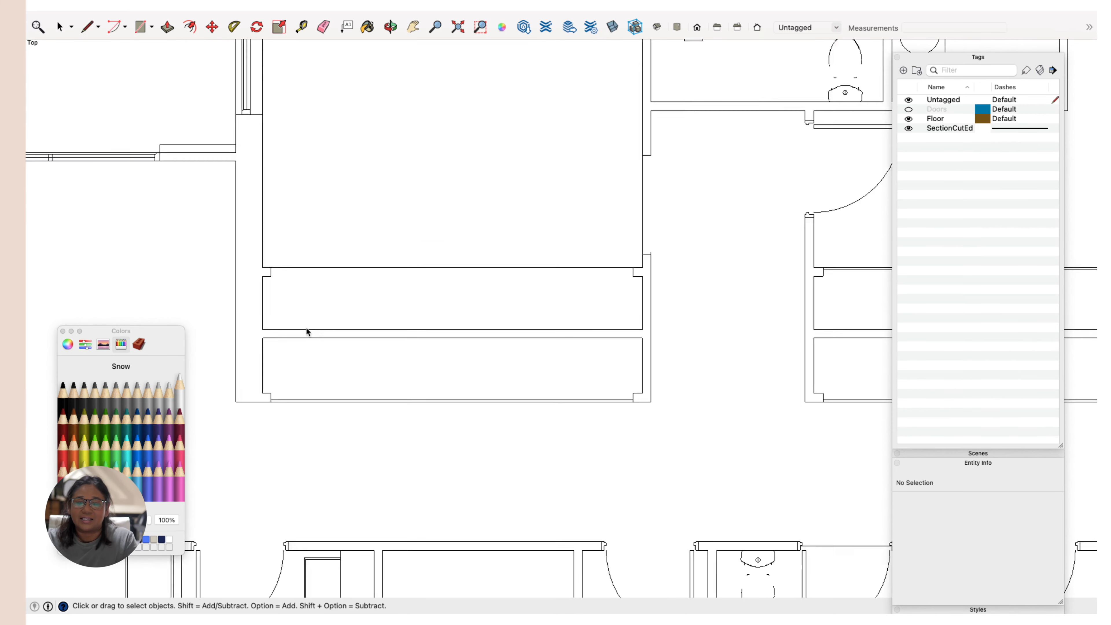
scroll(307, 328, up, 3)
scroll(306, 327, up, 3)
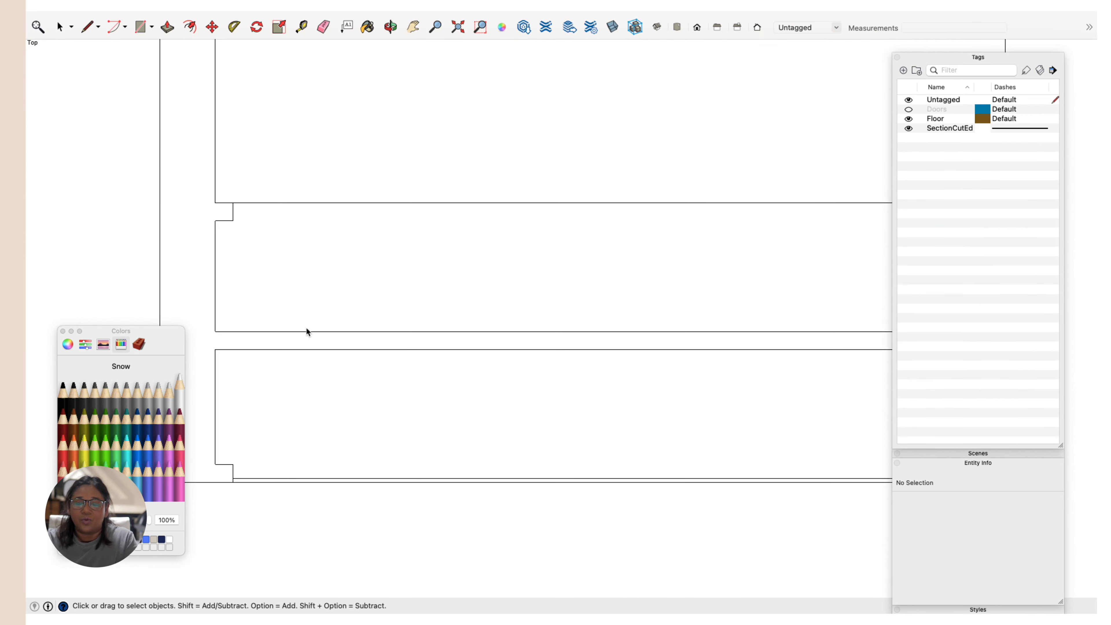
scroll(258, 228, down, 4)
scroll(257, 227, down, 5)
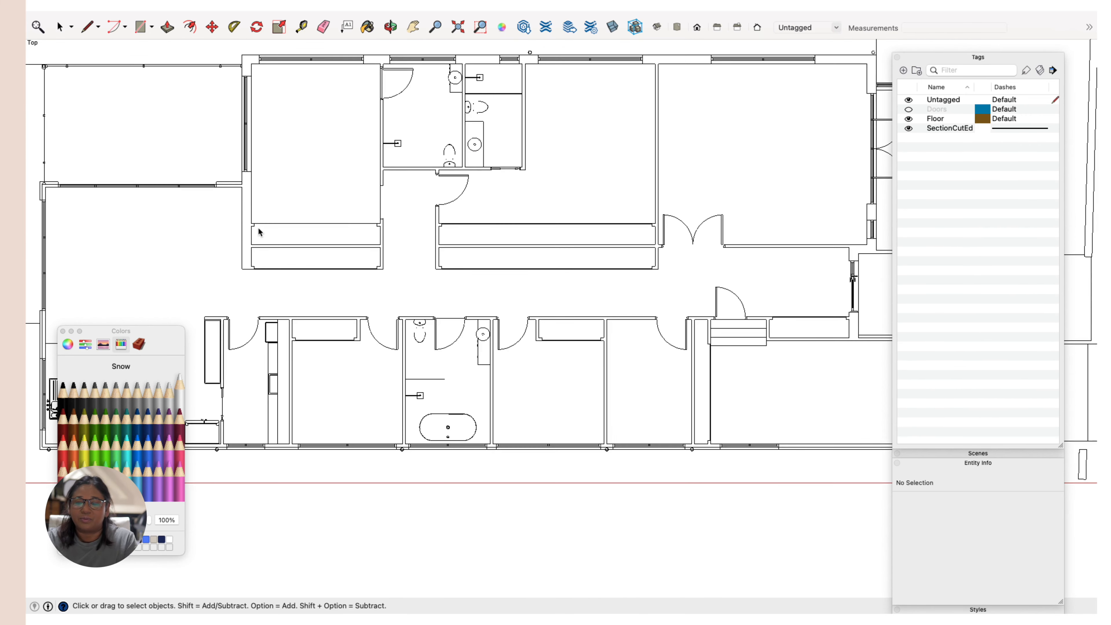
scroll(265, 237, up, 6)
scroll(266, 239, up, 3)
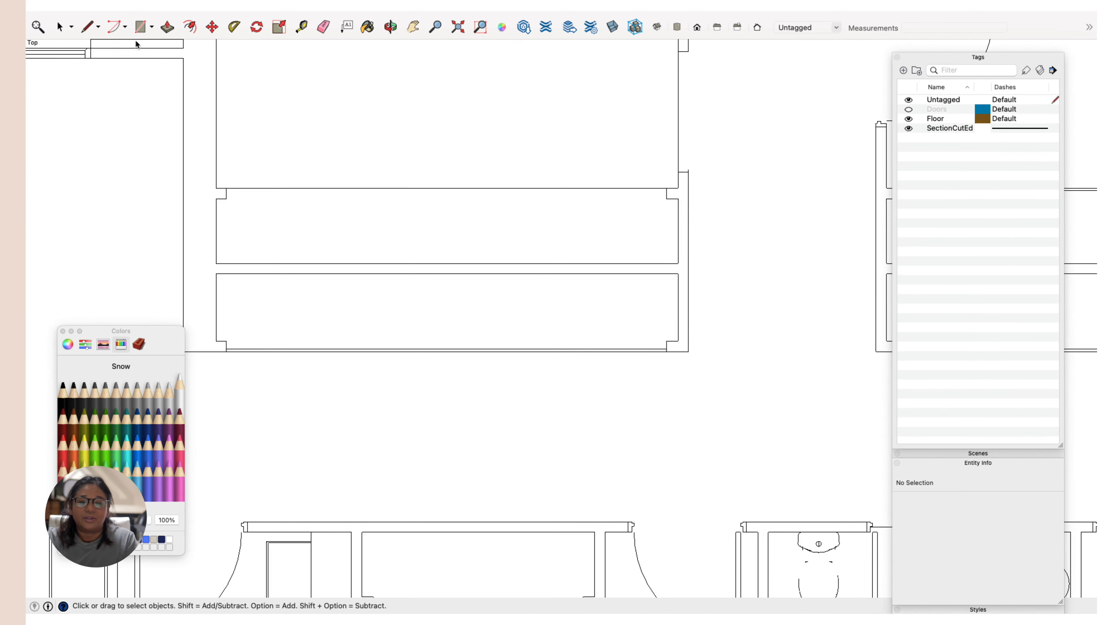
key(r)
click(226, 188)
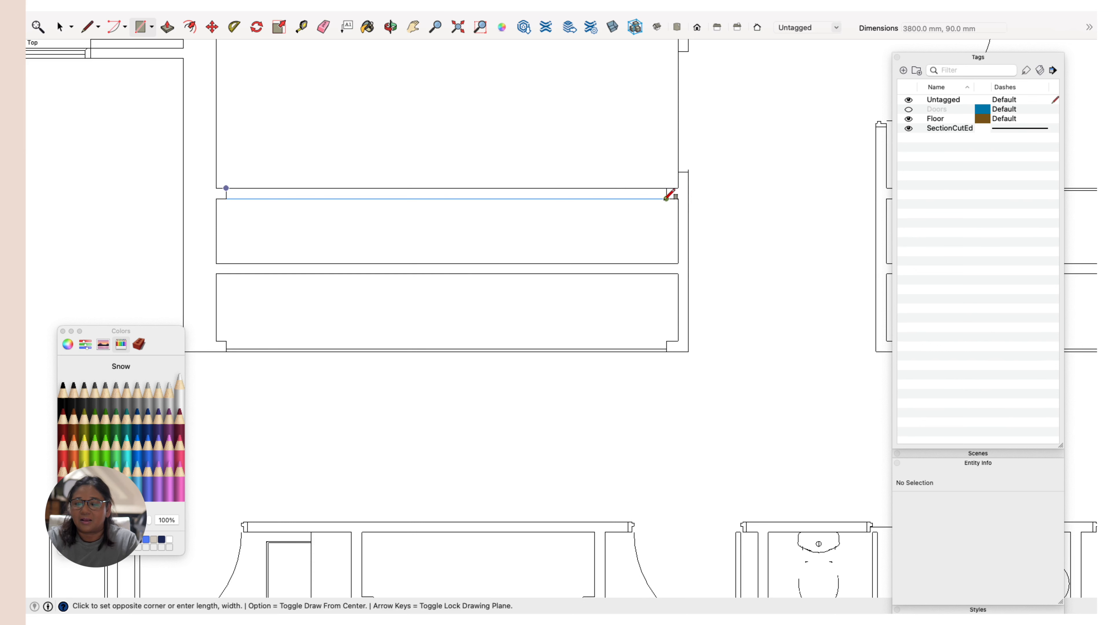
click(666, 263)
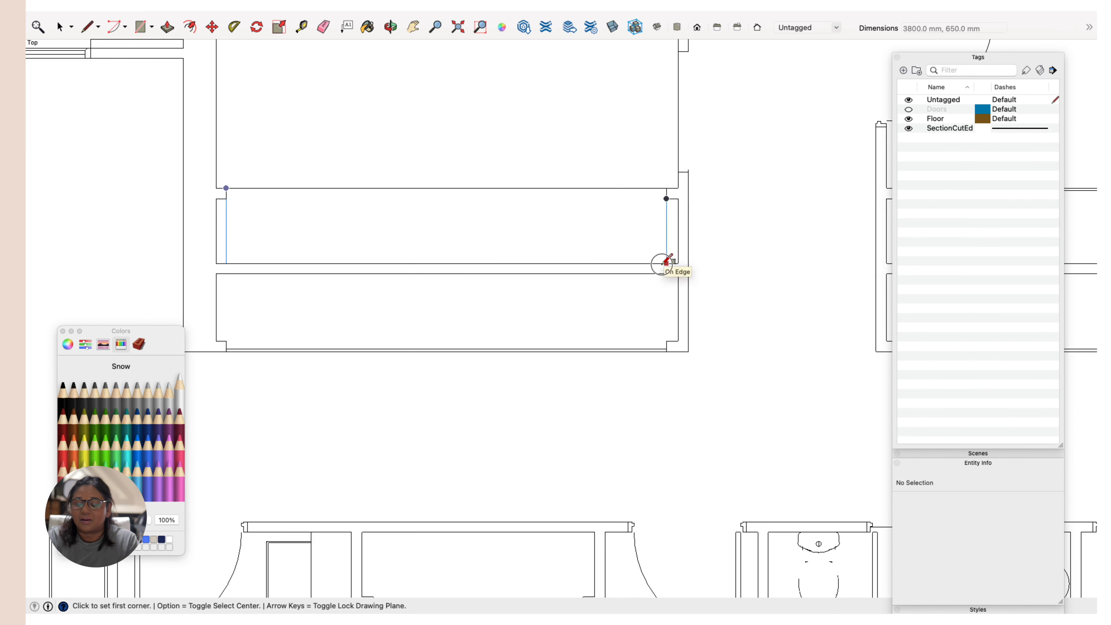
key(space)
click(637, 249)
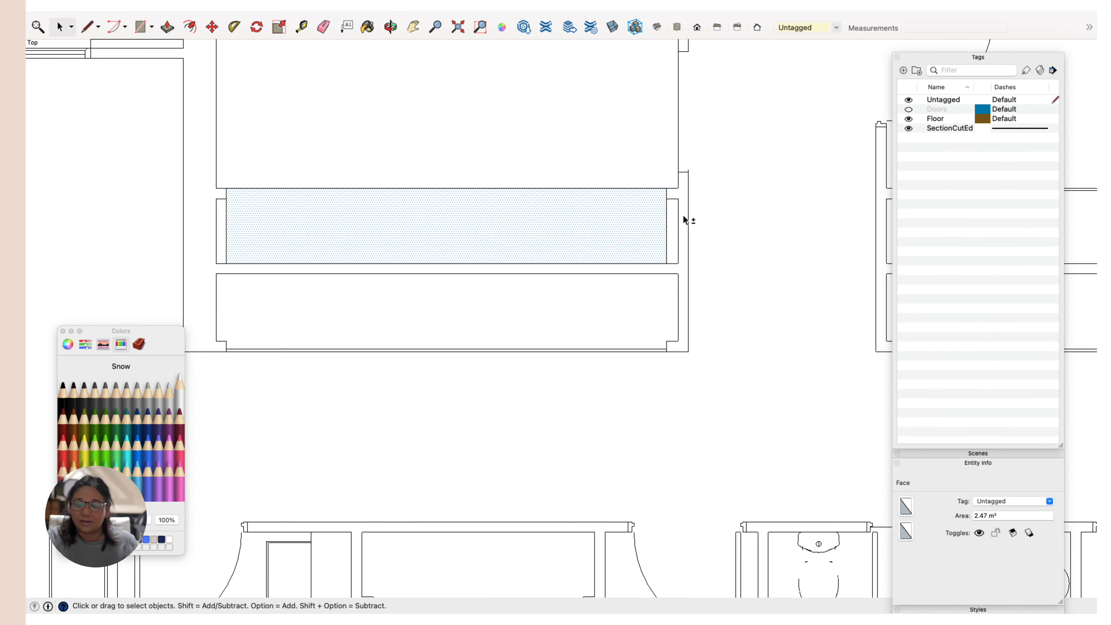
Step: Fill the closet's two narrow end recesses with rectangles, making the one at the right end 560 by 100 mm
click(141, 27)
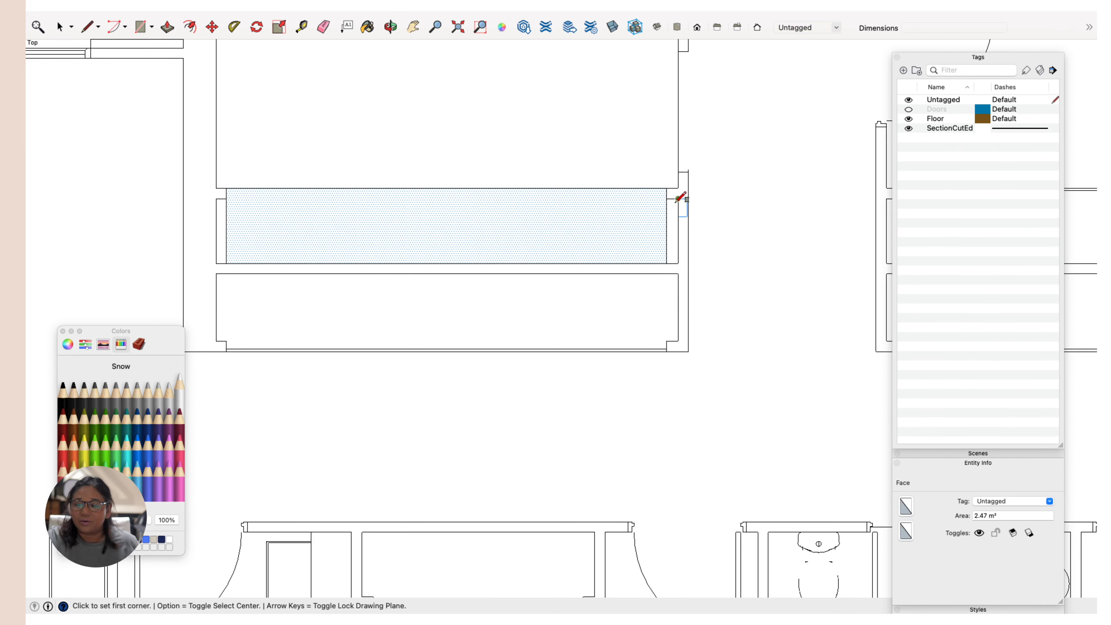
click(666, 198)
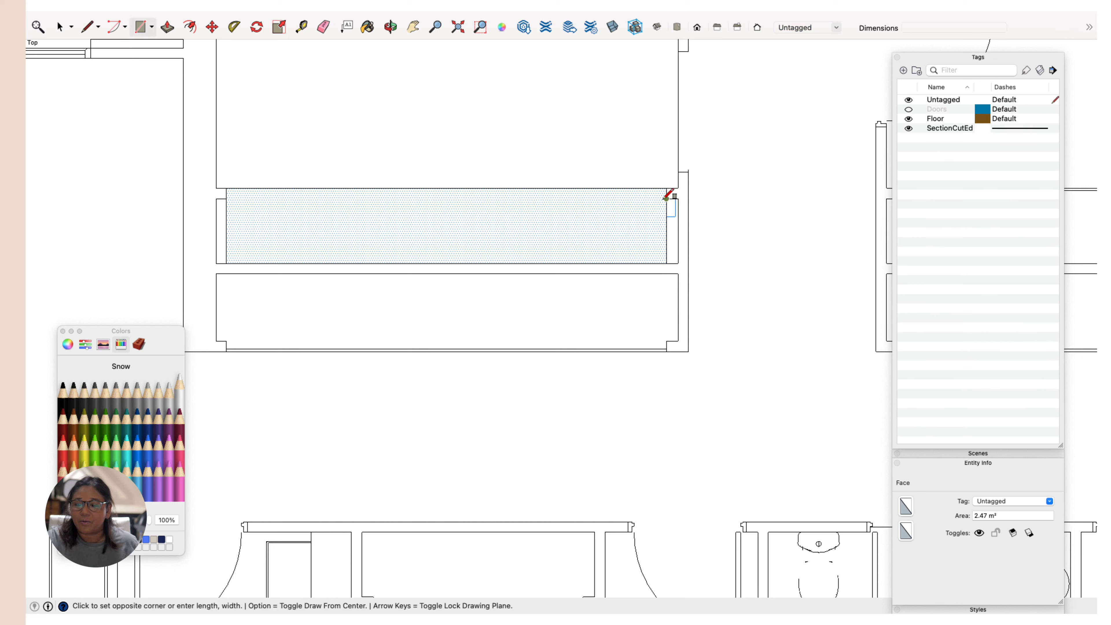
click(681, 258)
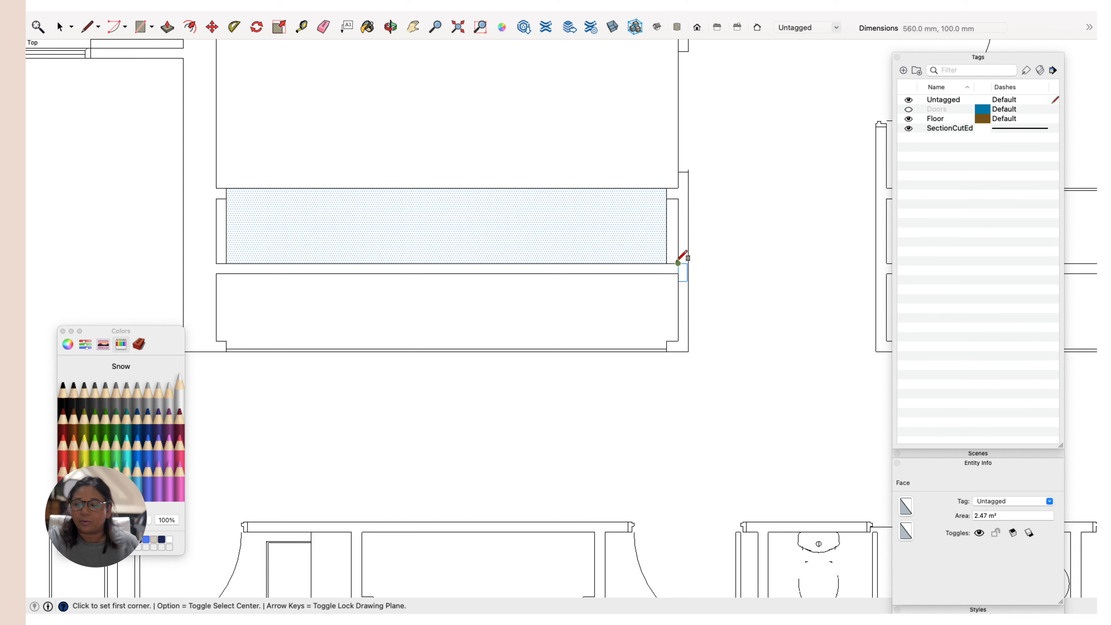
click(217, 198)
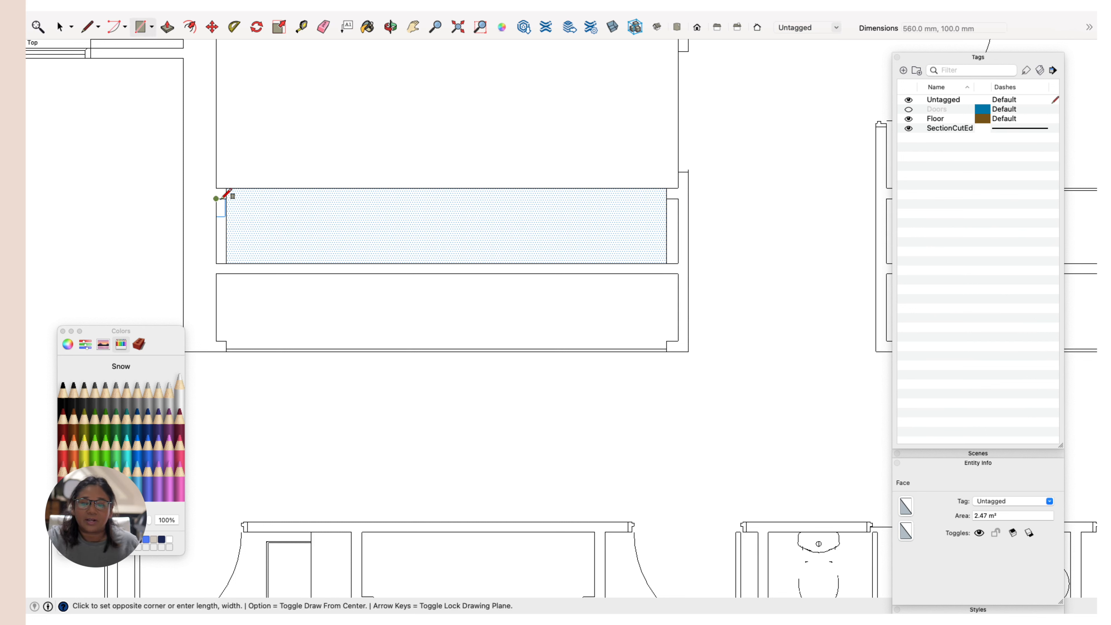
click(226, 262)
key(space)
Step: Erase the two 560 mm edges dividing the closet's end strips from its main face, merging them into one floor face
click(222, 240)
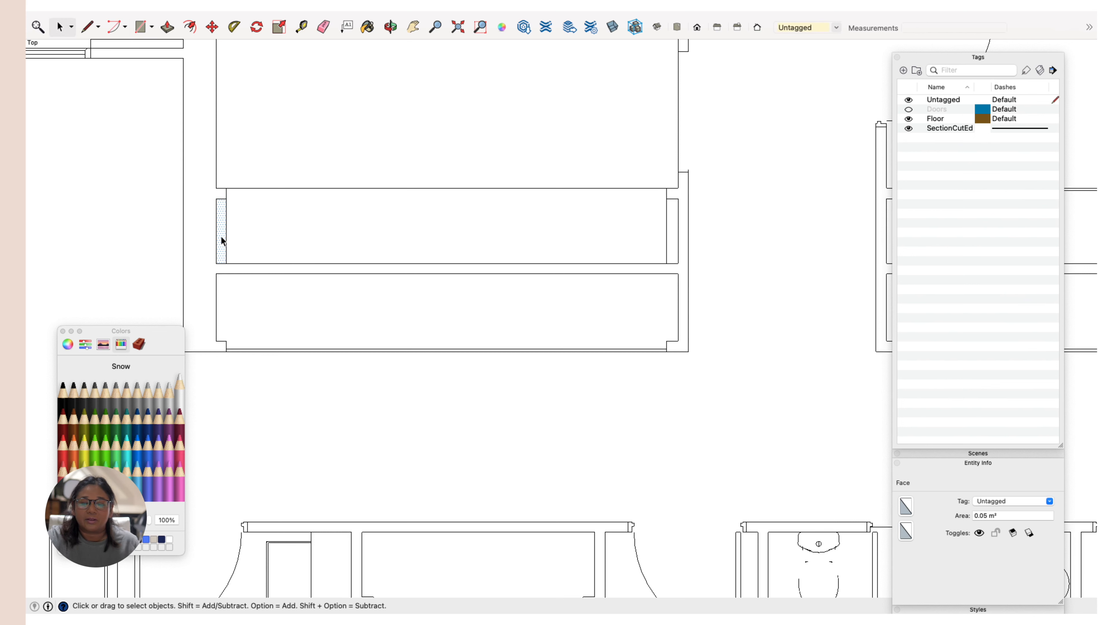
shift+click(293, 243)
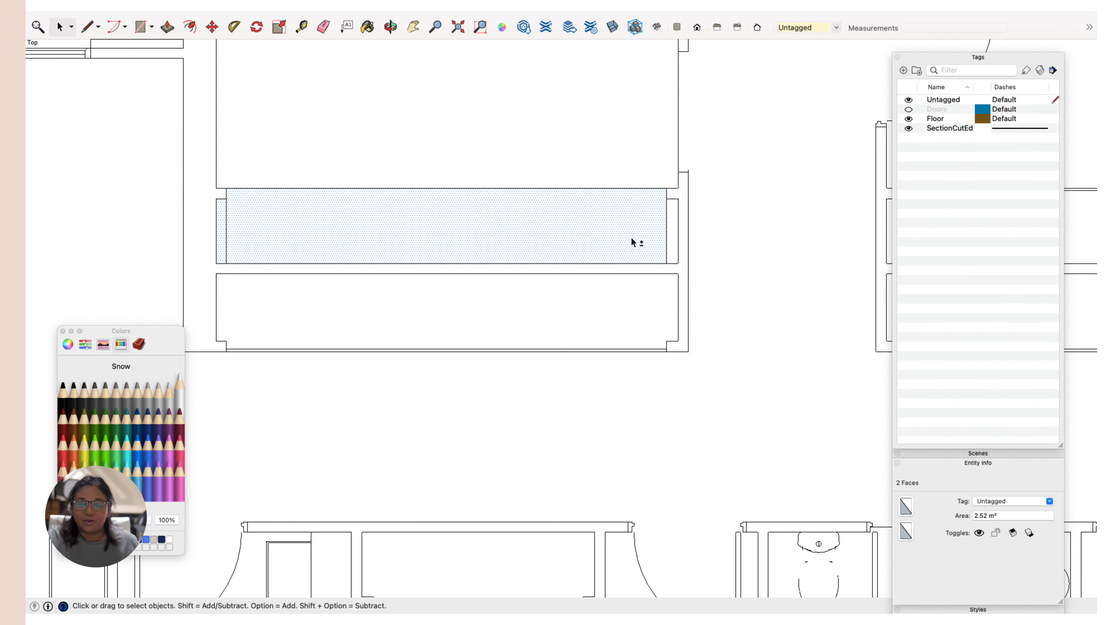
shift+click(673, 243)
click(666, 244)
right_click(667, 241)
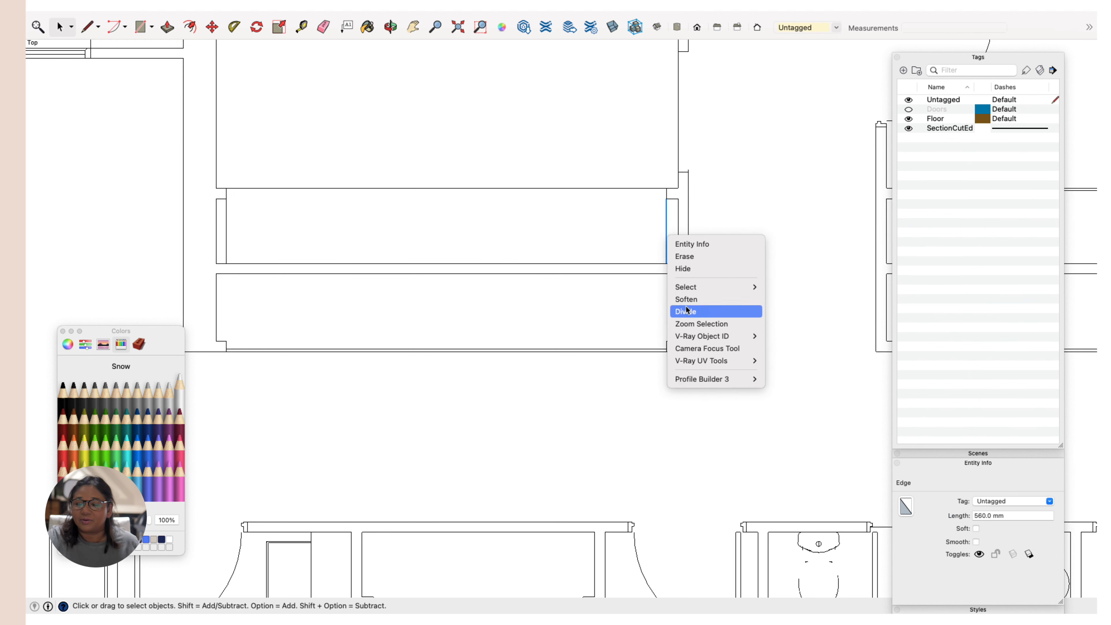
click(683, 258)
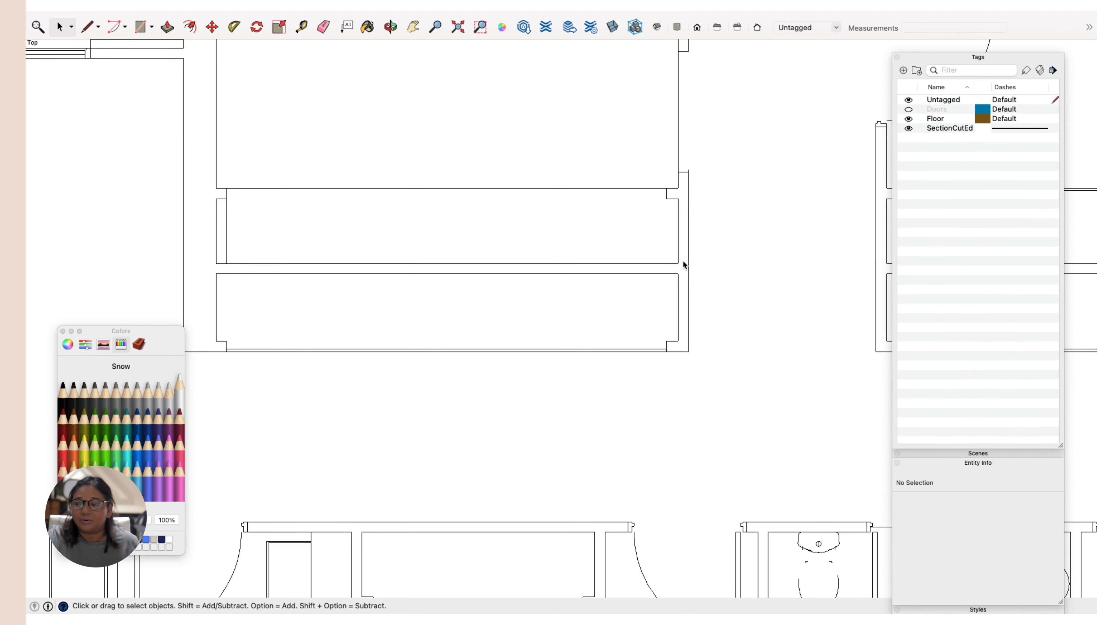
click(226, 232)
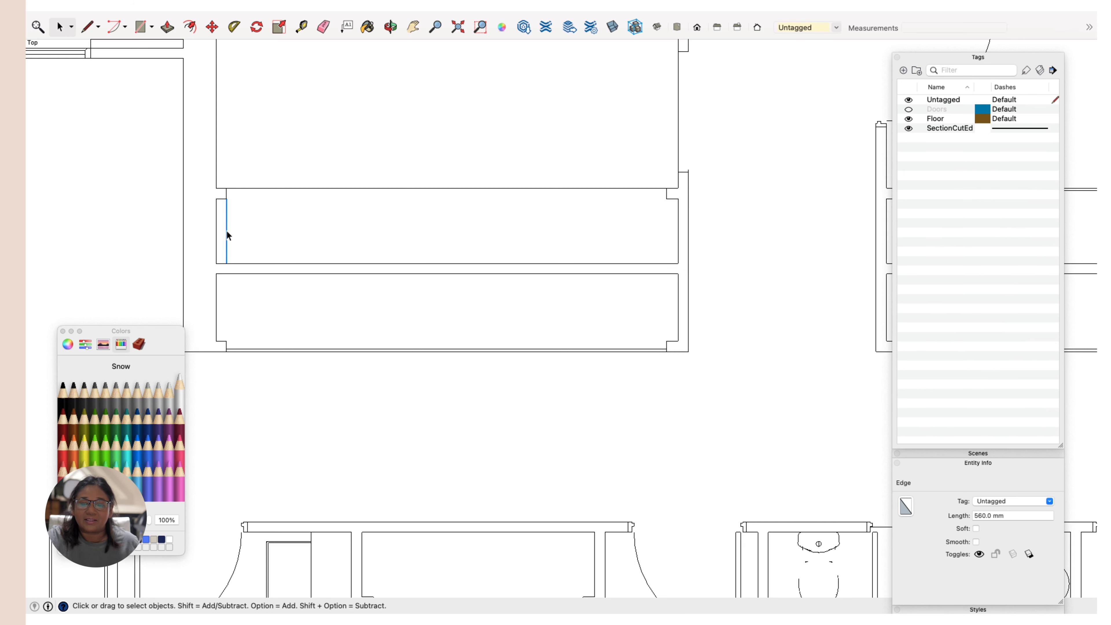
right_click(226, 232)
click(295, 245)
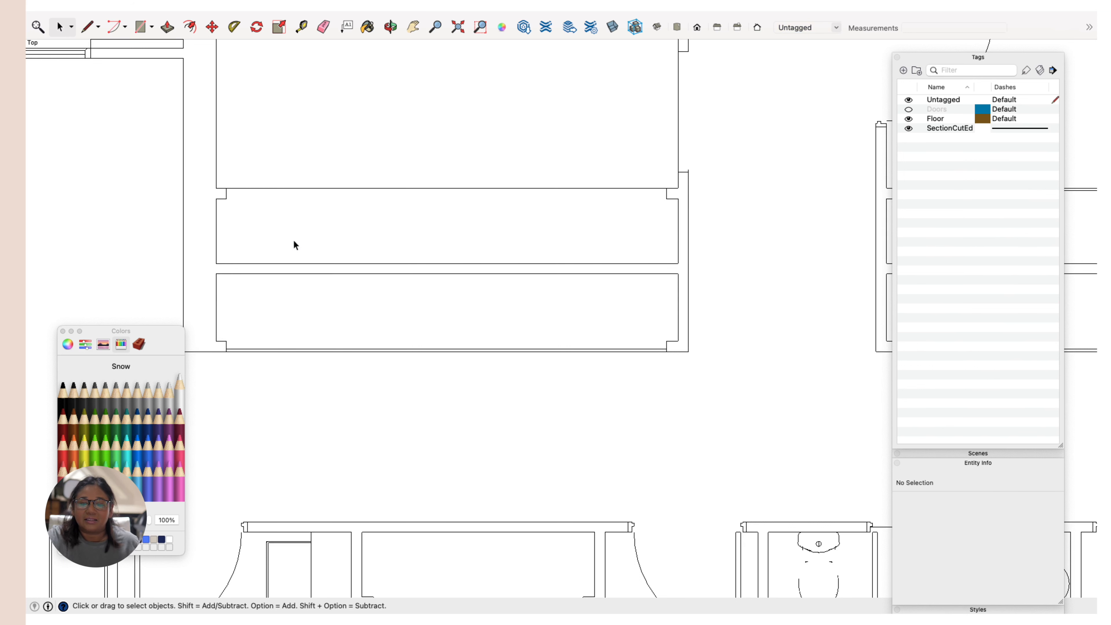
Step: Group the merged closet floor face together with its bounding edges
click(293, 239)
right_click(496, 228)
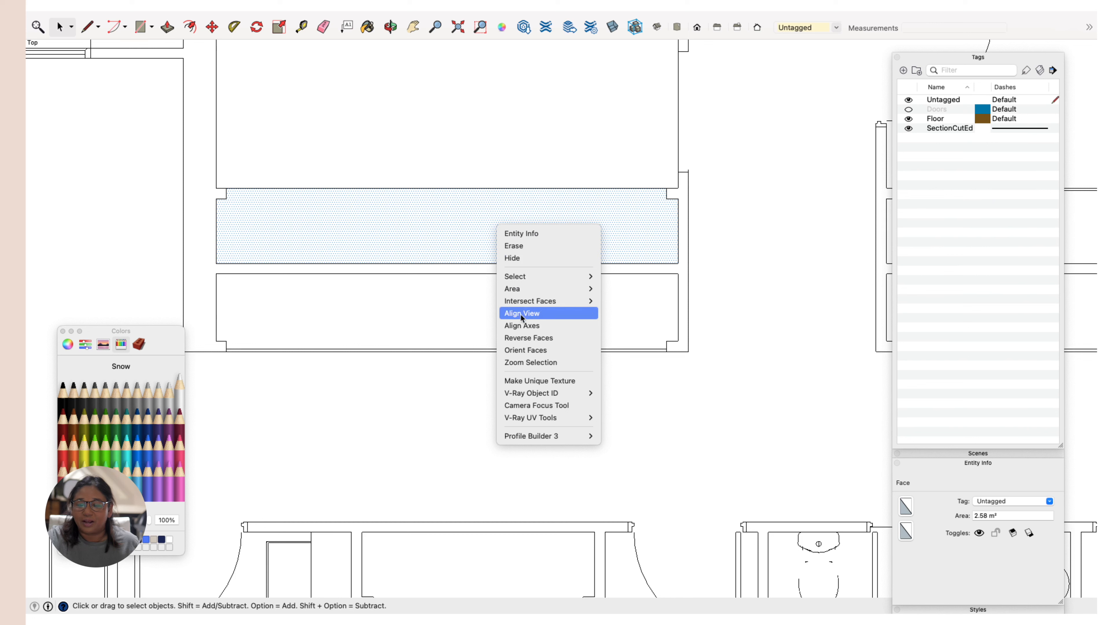
double_click(427, 232)
right_click(428, 230)
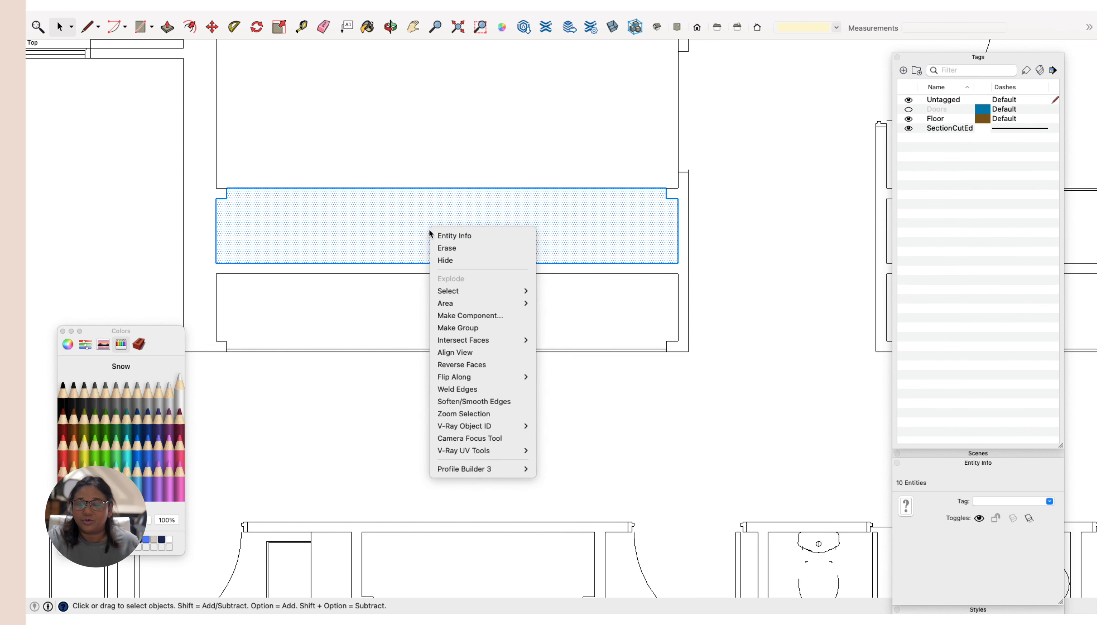
click(466, 328)
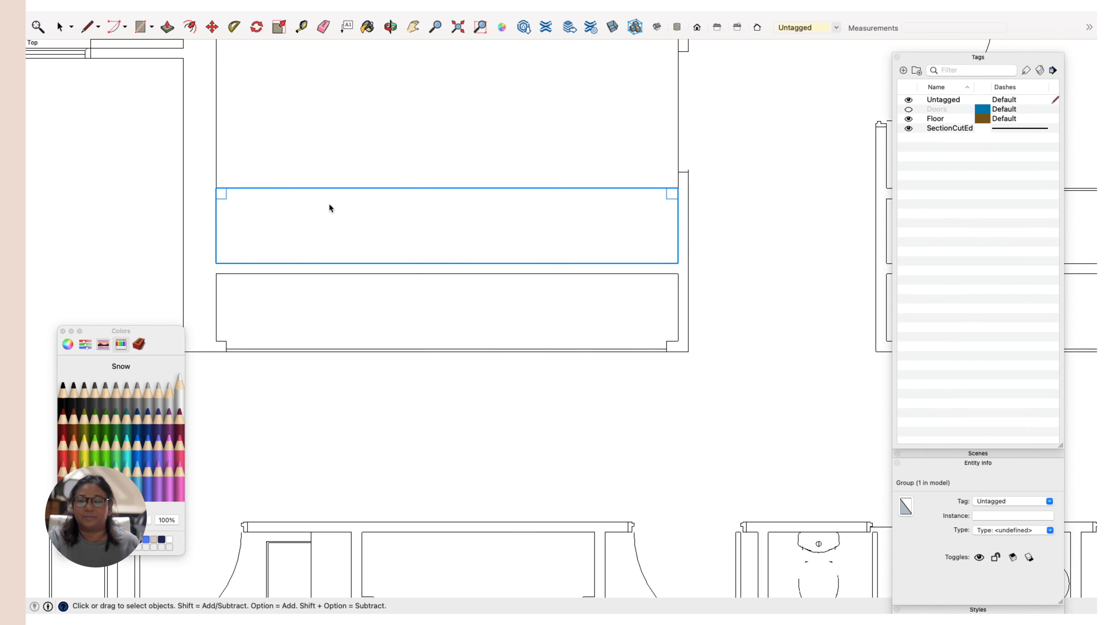
Step: Add a new tag named Joinery to the model's tag list
click(456, 131)
click(438, 193)
click(903, 70)
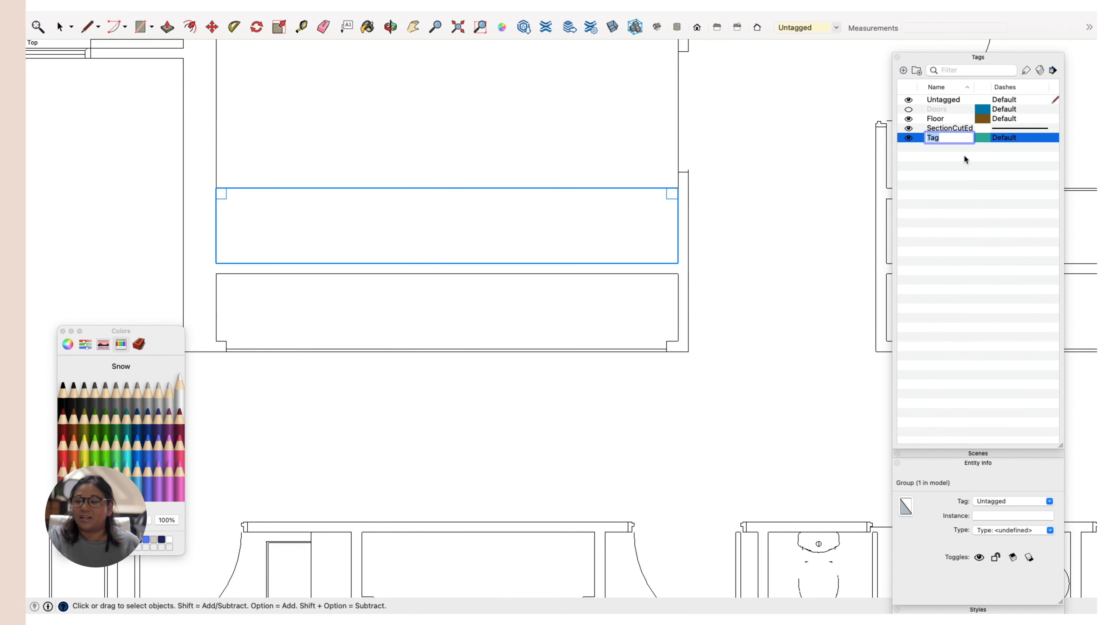
click(948, 139)
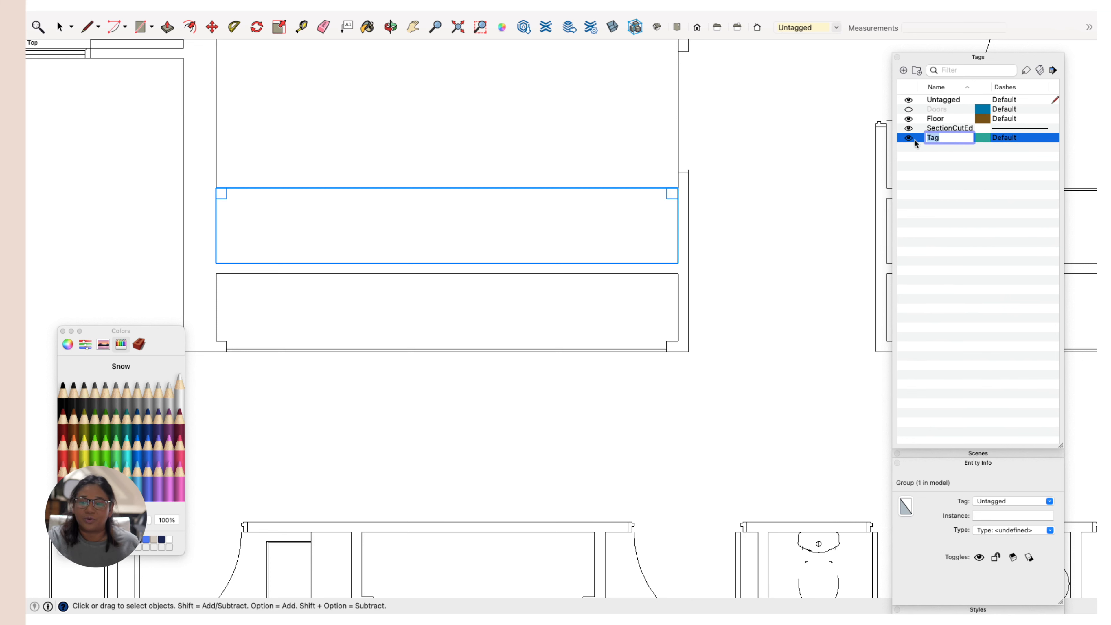
click(924, 167)
click(935, 137)
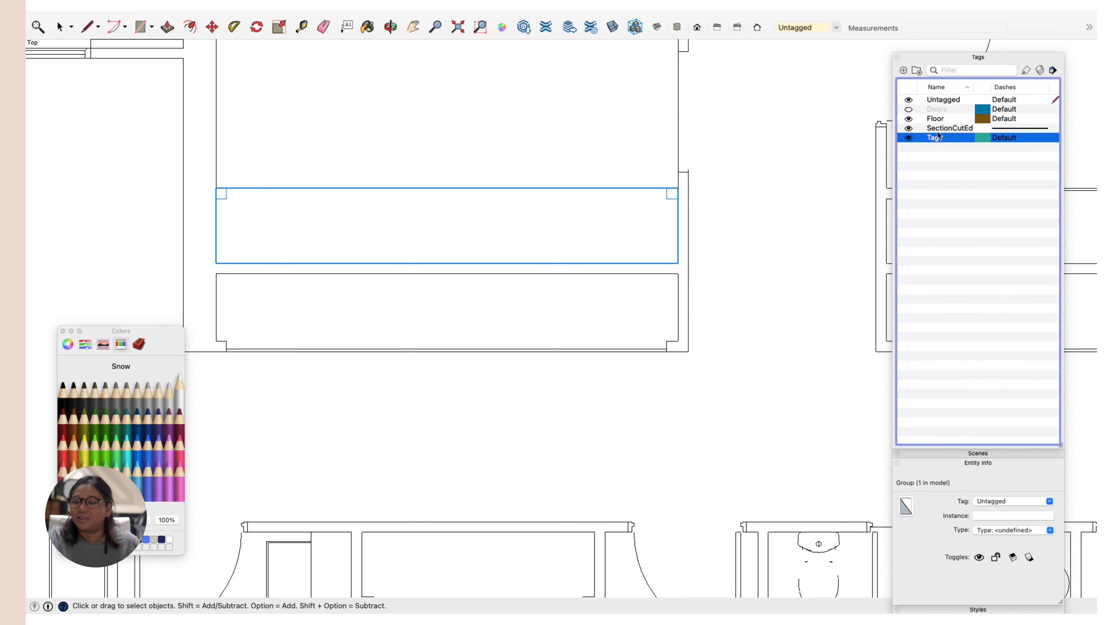
click(936, 120)
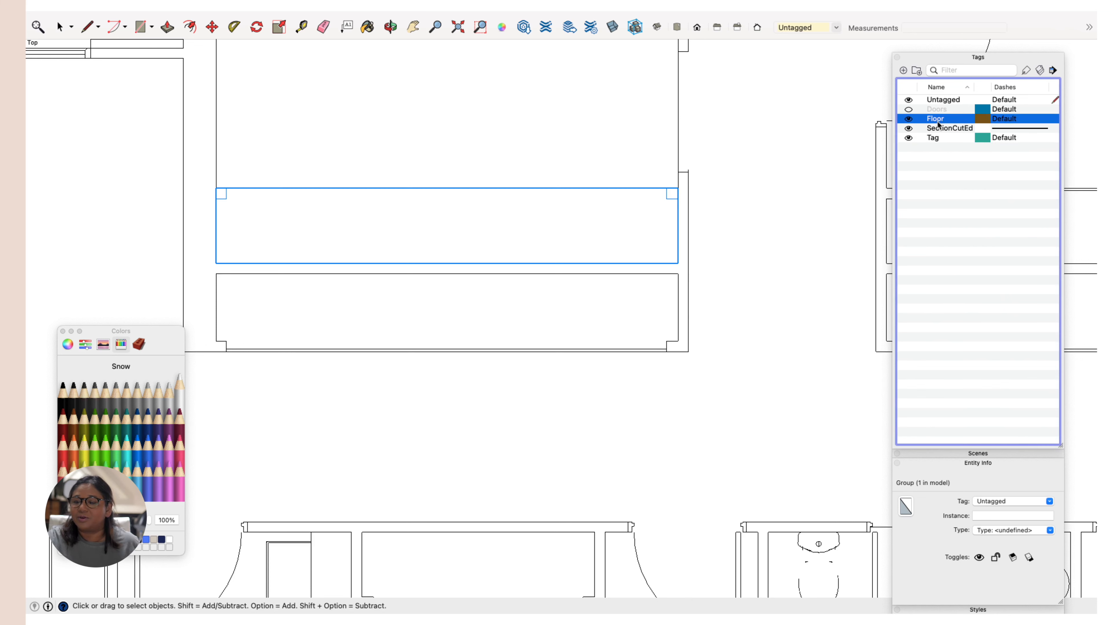
double_click(933, 138)
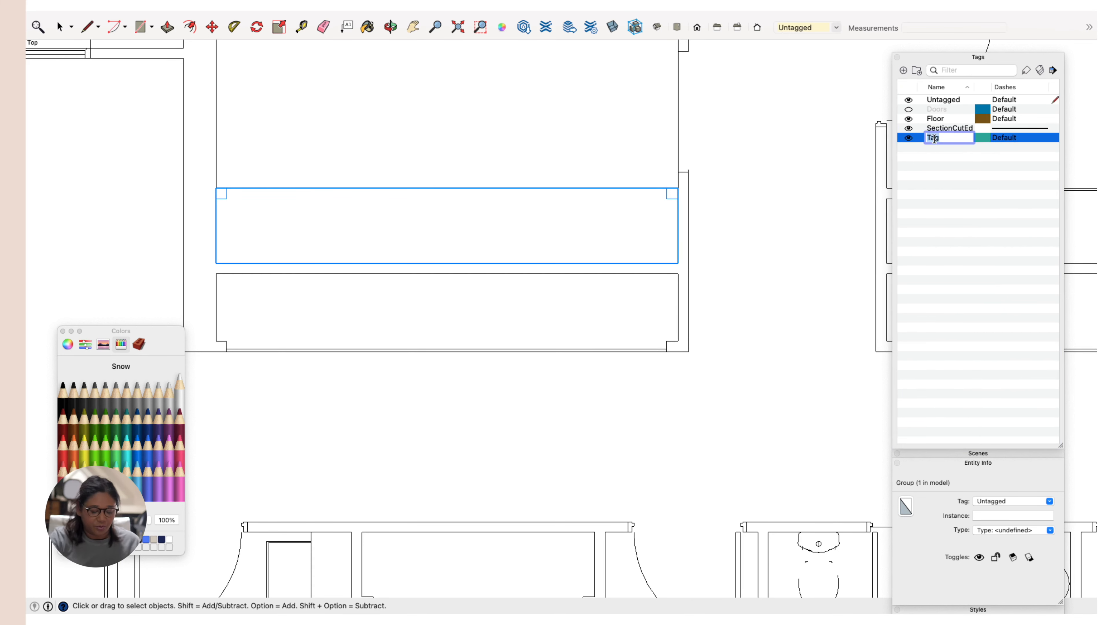
text(Ward)
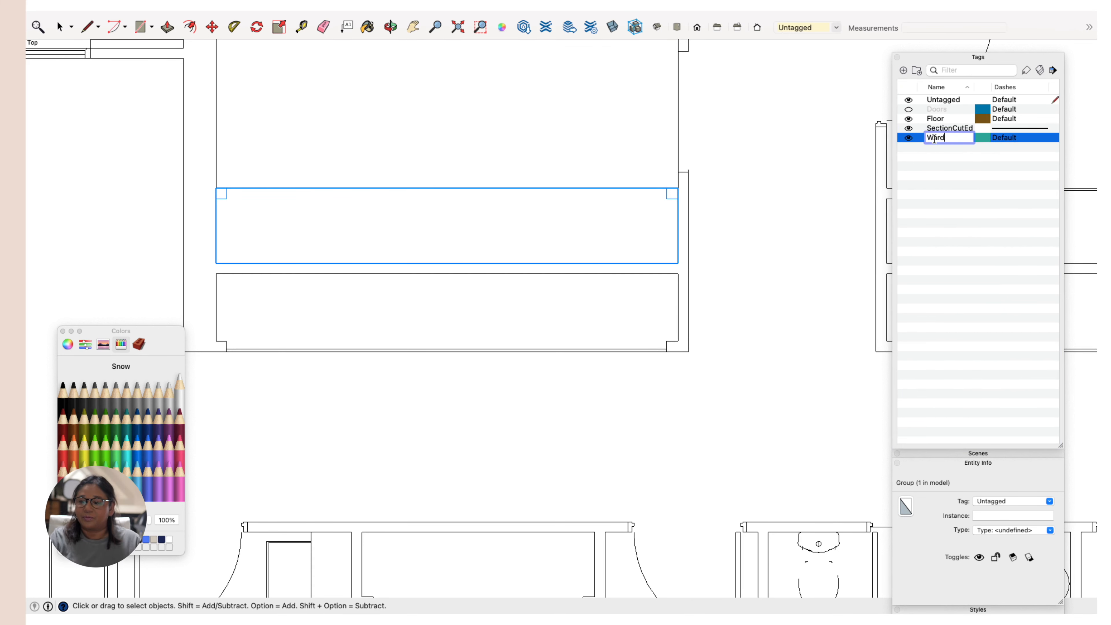
text(robe)
key(BackSpace)
text(Joinerr)
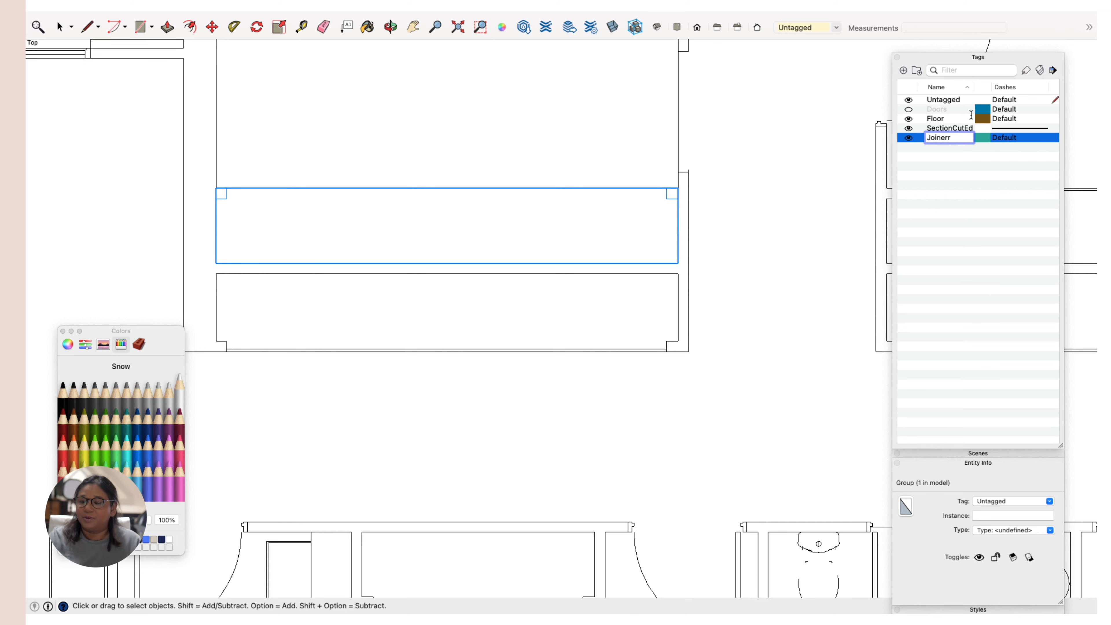
key(BackSpace)
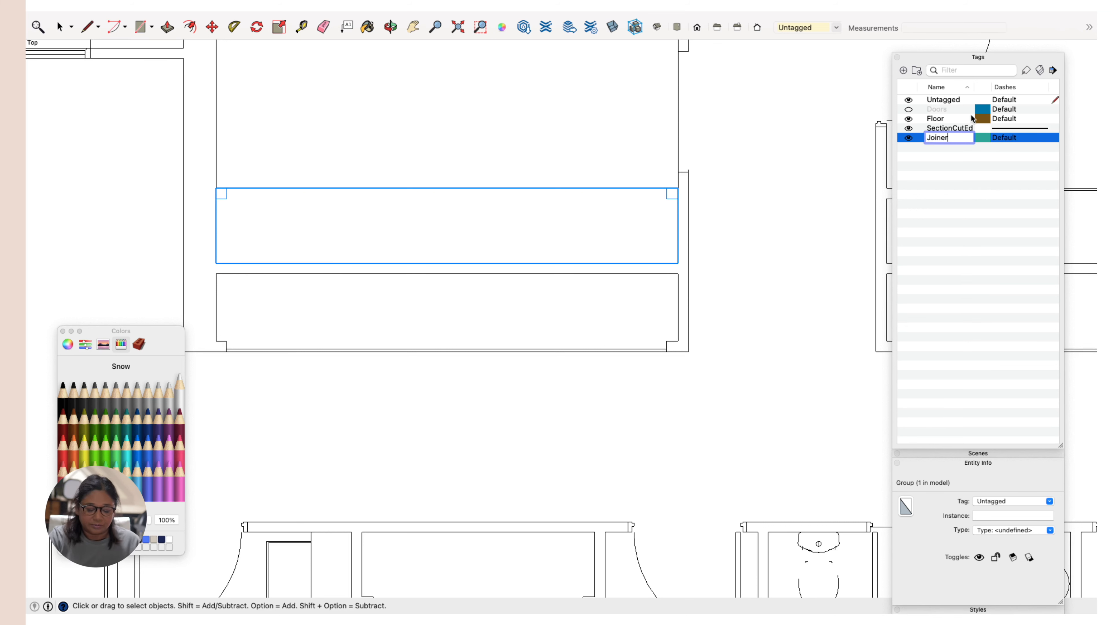
text(y)
key(Return)
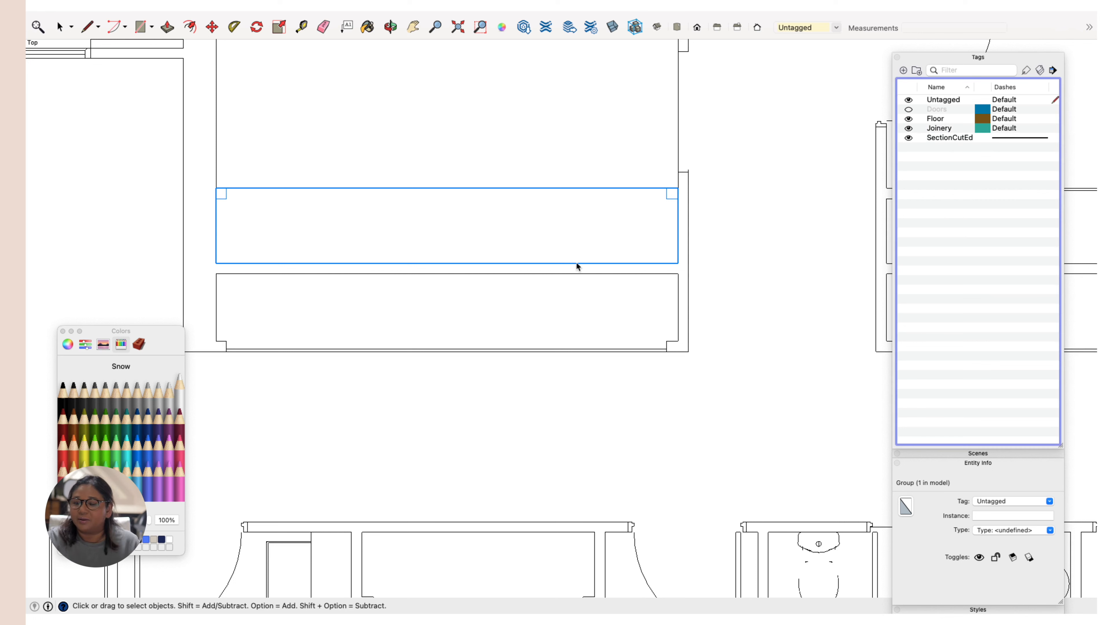
Step: Assign one of the existing tags to the closet floor group below the bedroom
click(484, 228)
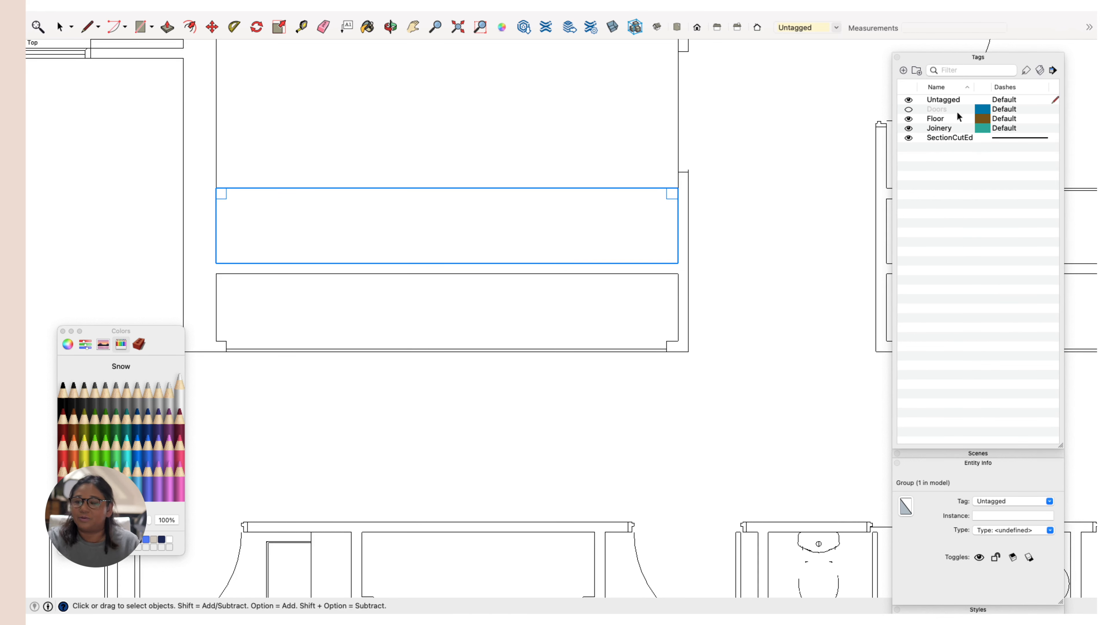
click(1005, 501)
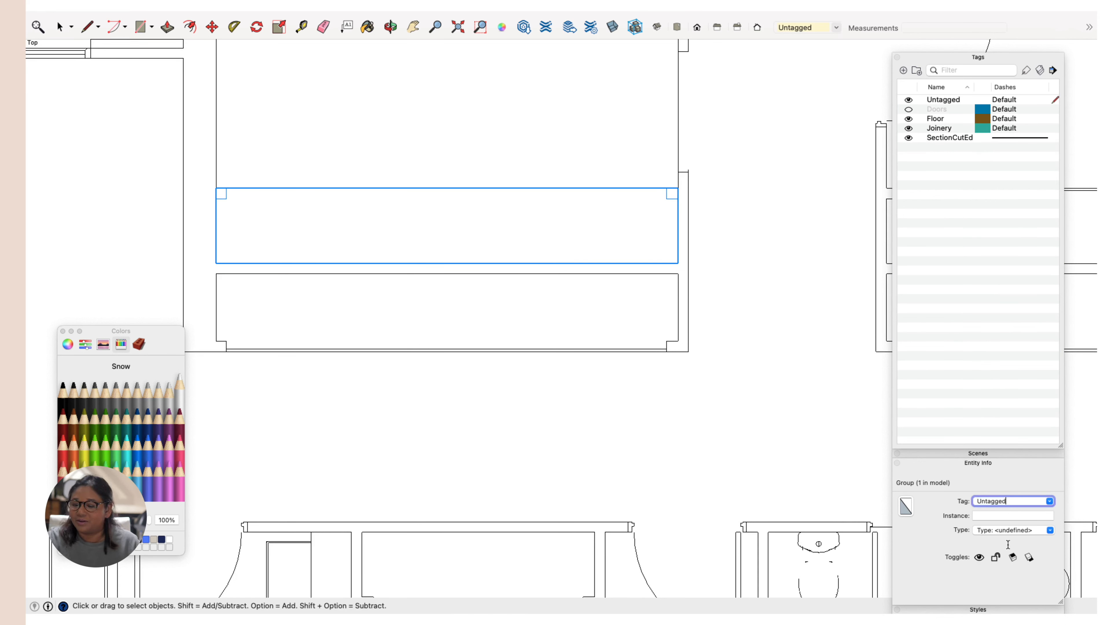
click(1050, 501)
click(990, 532)
Step: Inspect the bedroom and closet floor groups and the separate face and edges inside each one
click(508, 145)
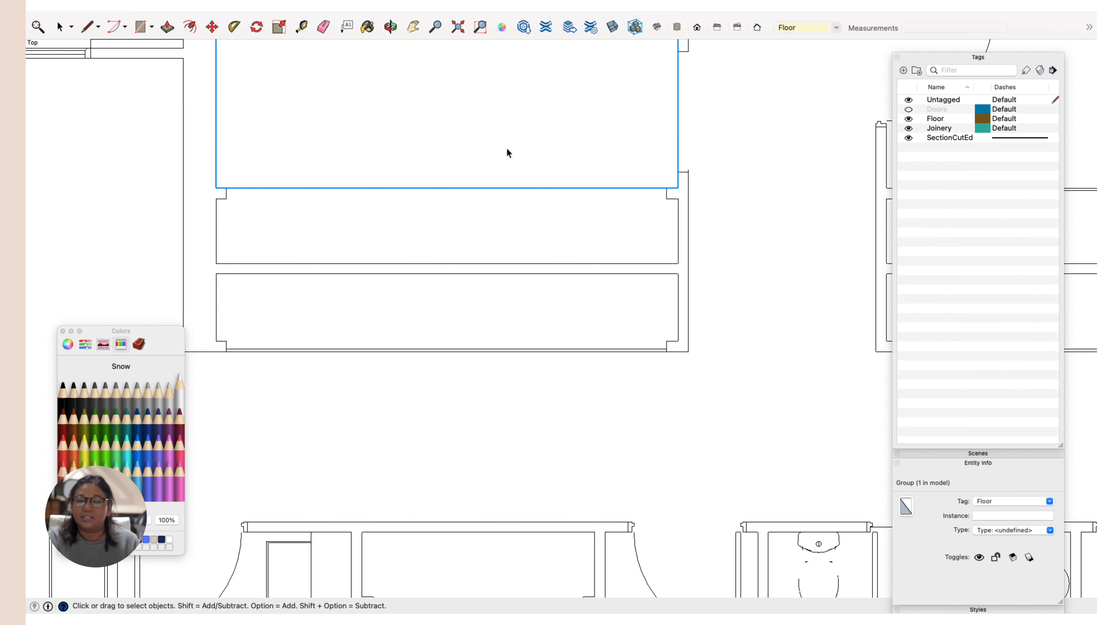
click(478, 217)
click(473, 153)
scroll(478, 290, up, 4)
scroll(477, 287, down, 4)
double_click(485, 241)
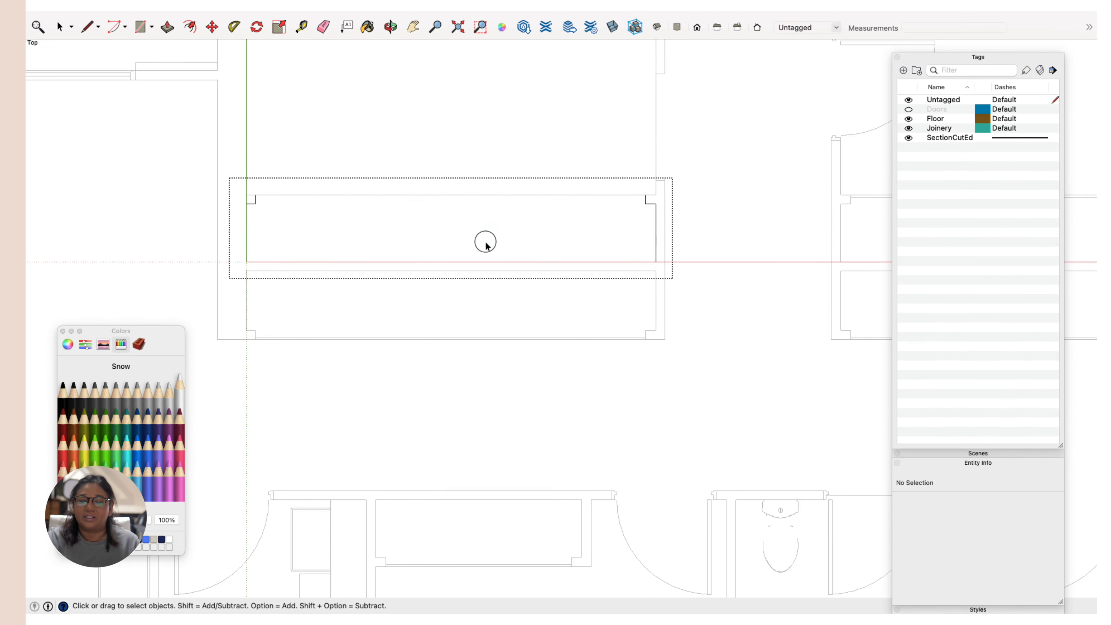
double_click(484, 243)
scroll(486, 257, down, 1)
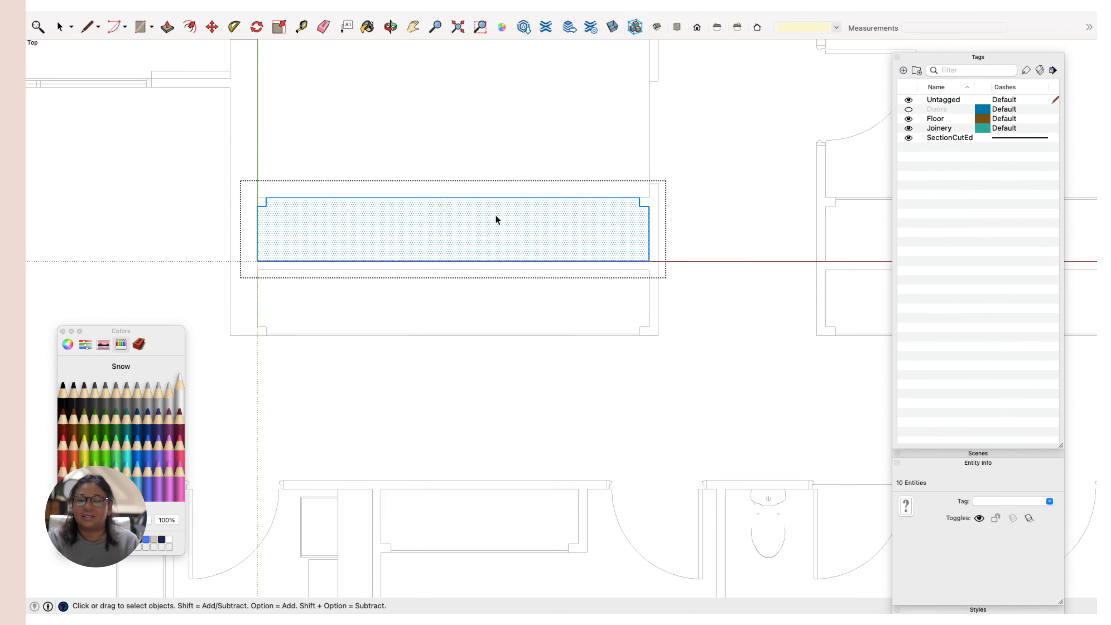
click(480, 158)
double_click(479, 147)
double_click(478, 148)
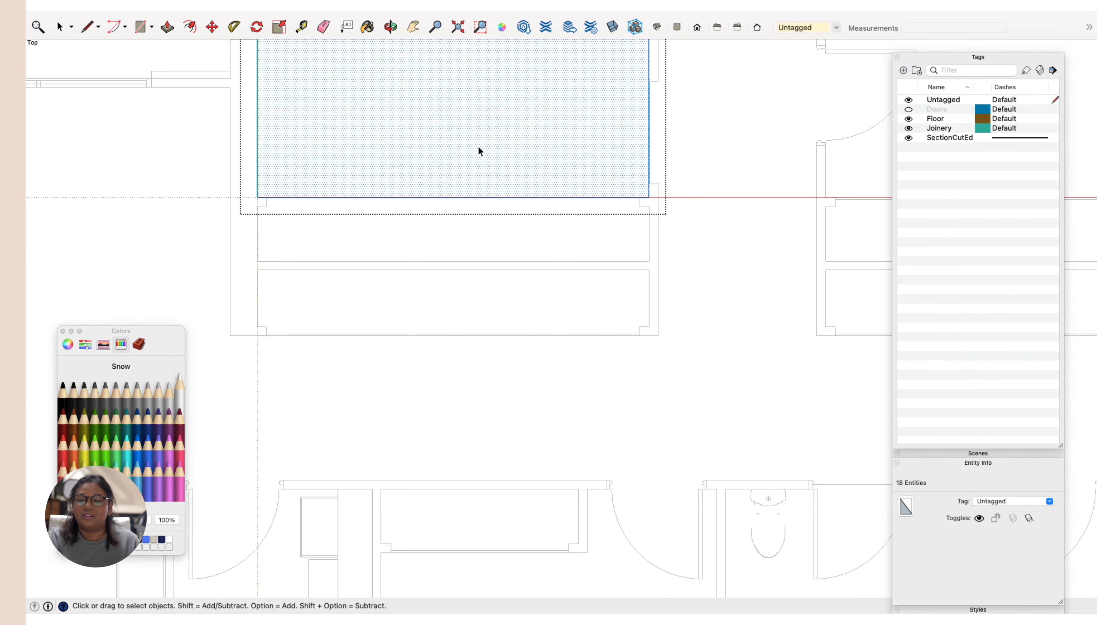
scroll(488, 328, up, 3)
scroll(487, 325, down, 5)
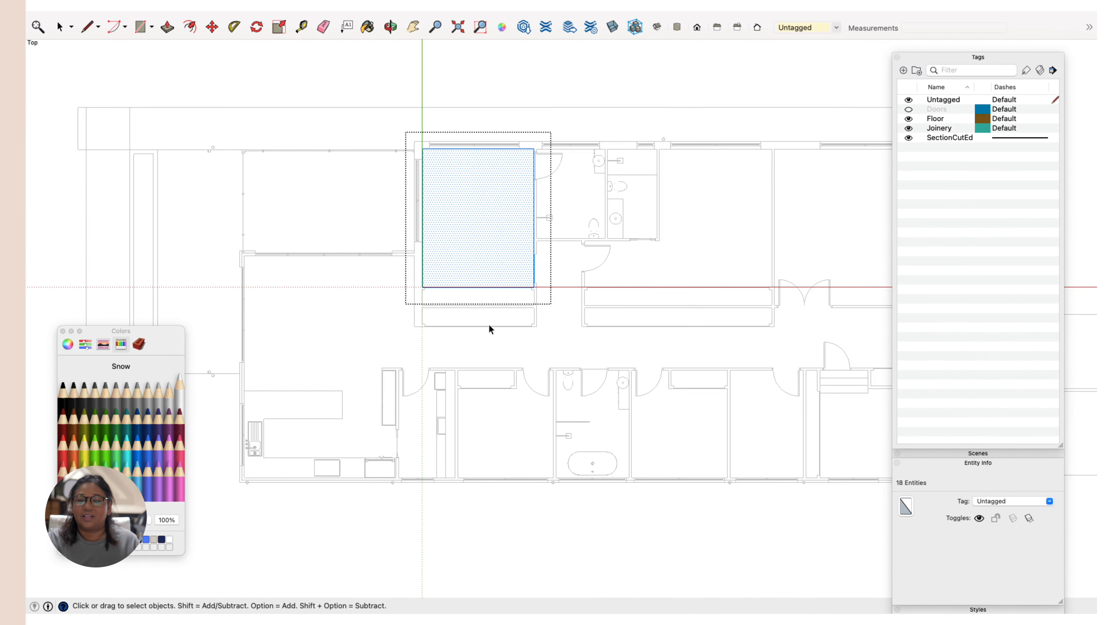
scroll(578, 282, up, 1)
click(563, 264)
Step: Examine the two bathrooms beside the bedroom, with their fixtures and door openings, and the adjoining areas of the plan
scroll(563, 264, up, 1)
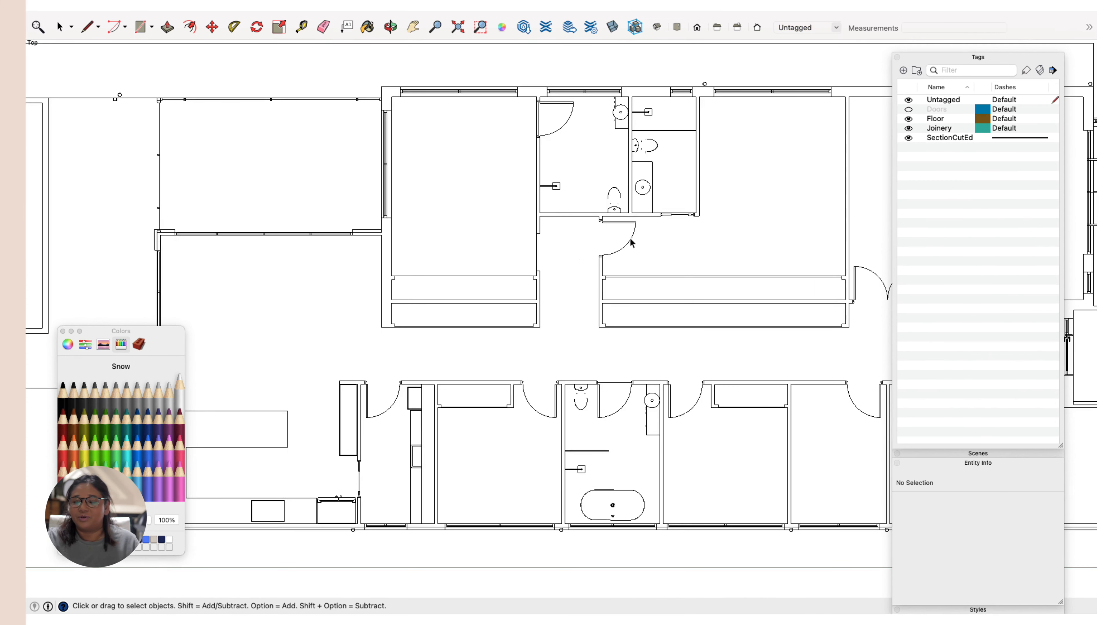
scroll(618, 158, up, 3)
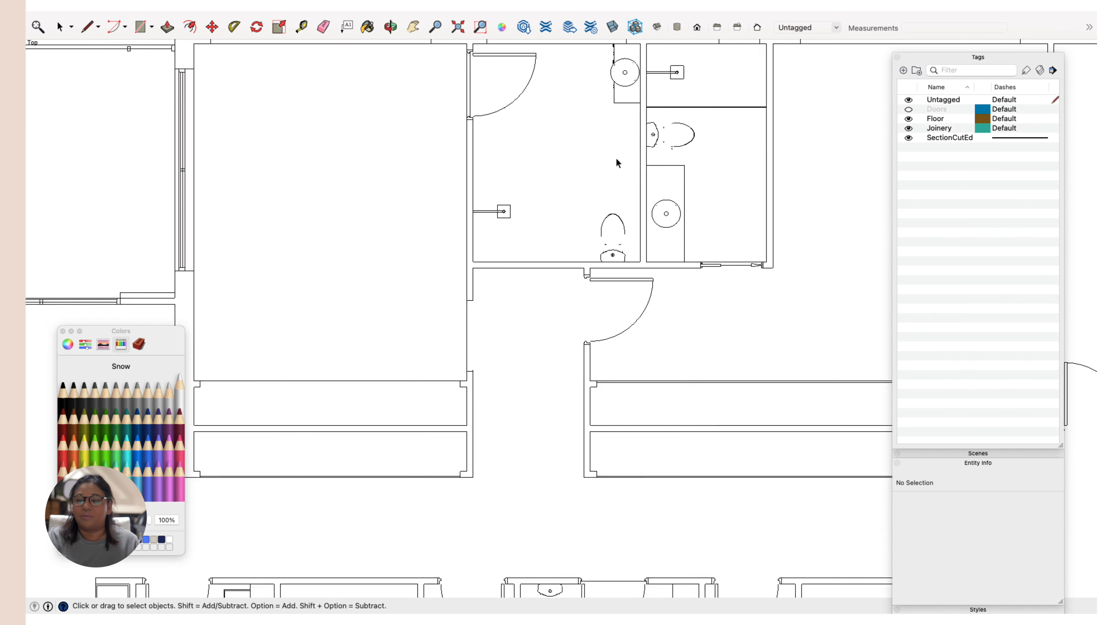
scroll(617, 154, down, 3)
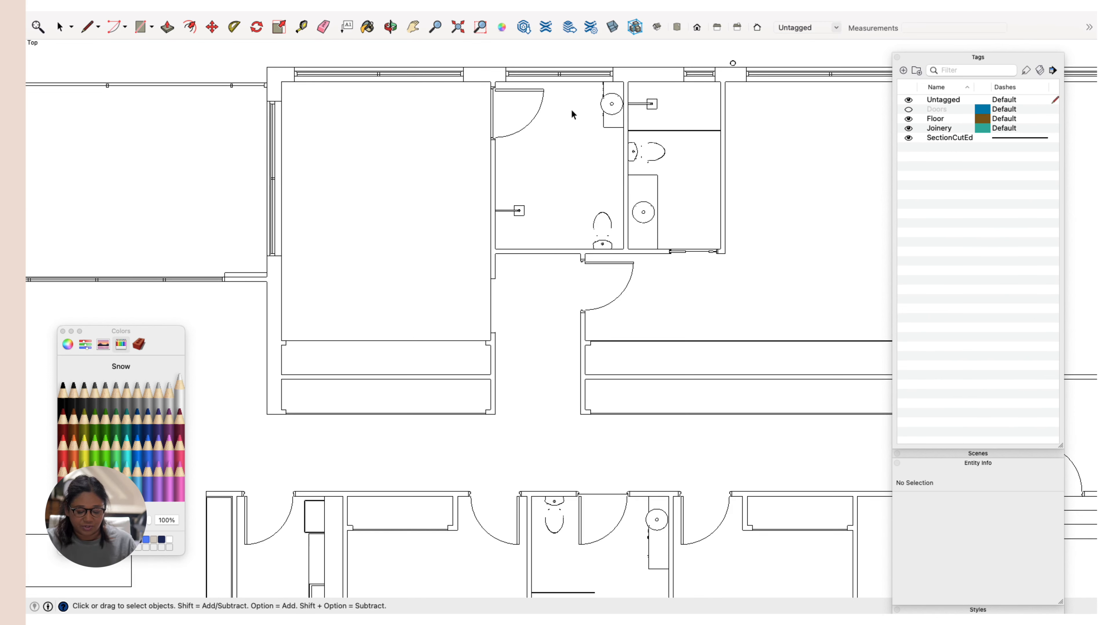
key(h)
drag(605, 112, 507, 218)
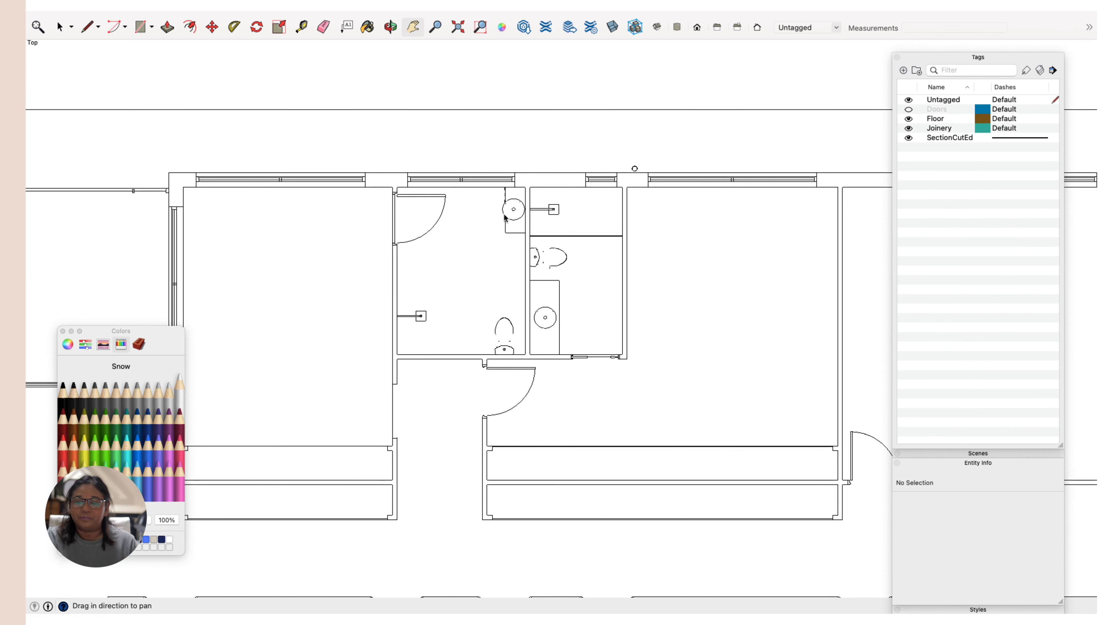
scroll(446, 278, up, 3)
scroll(391, 219, up, 3)
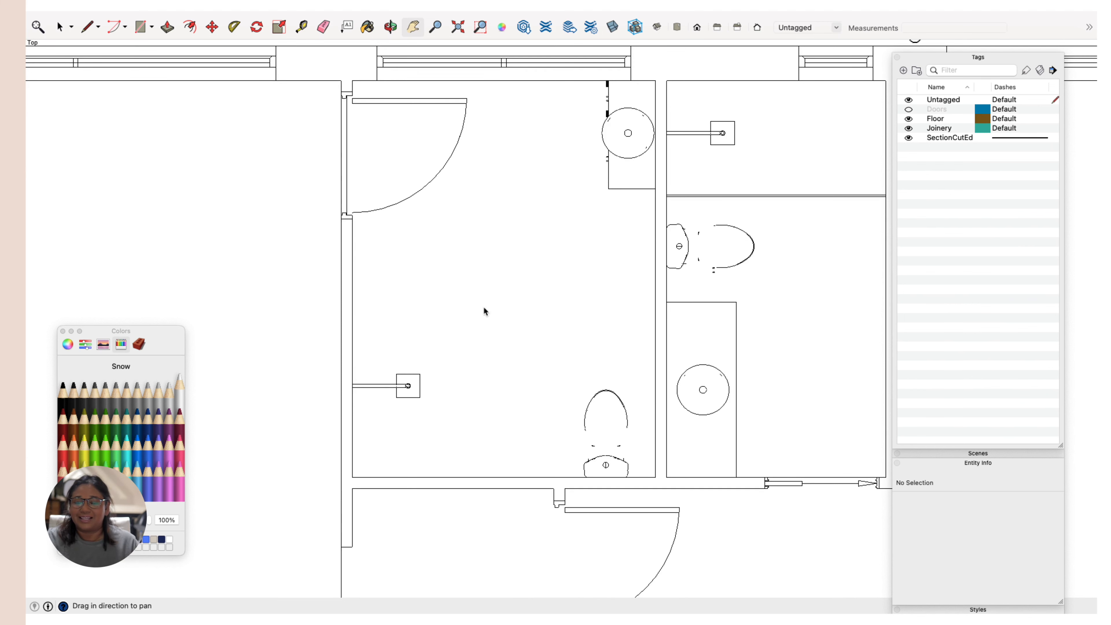
scroll(487, 333, down, 5)
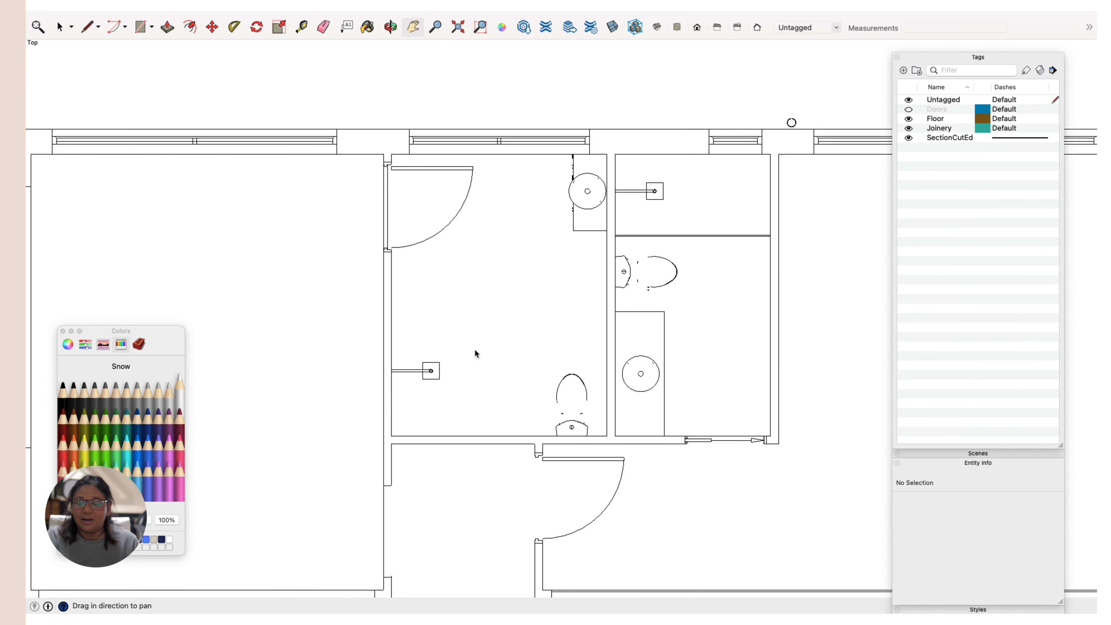
drag(516, 330, 506, 285)
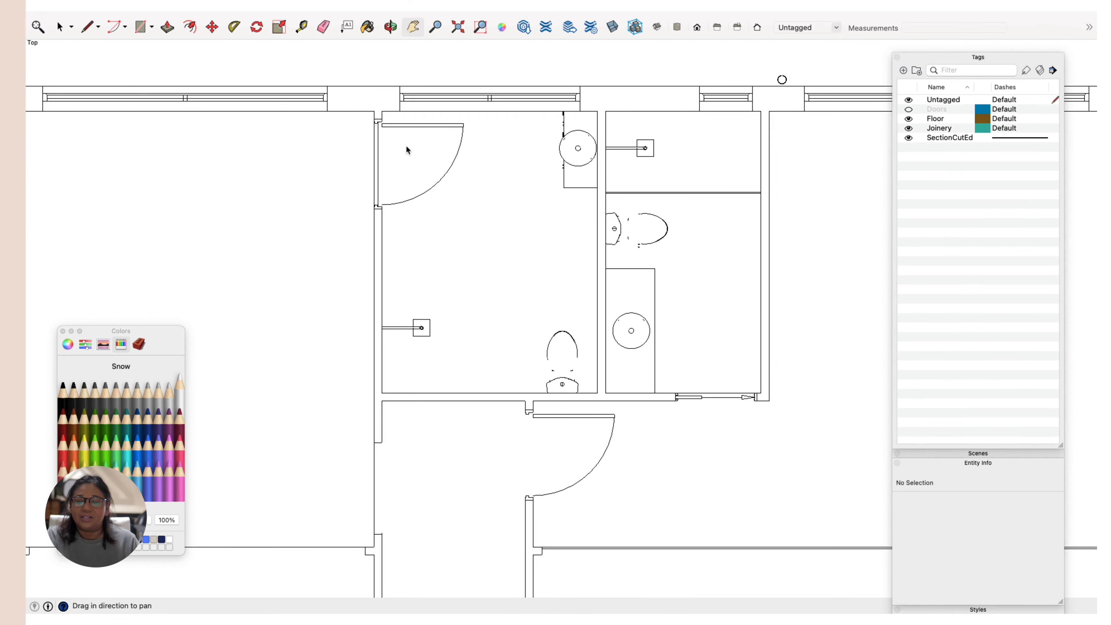
scroll(516, 273, down, 3)
scroll(641, 373, down, 5)
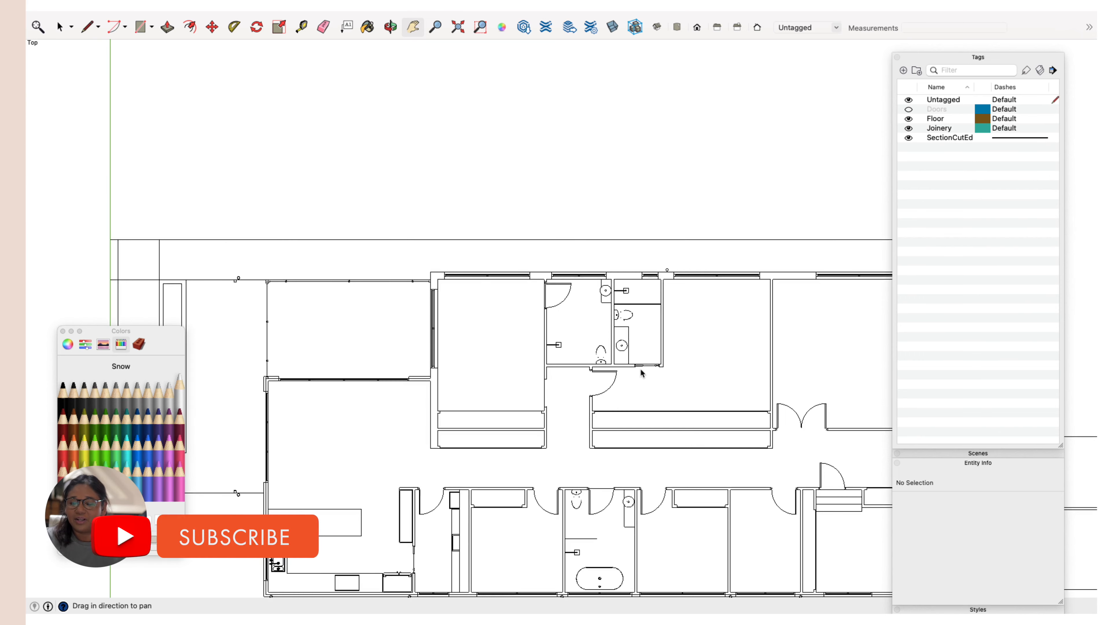
scroll(360, 288, up, 8)
scroll(452, 320, up, 3)
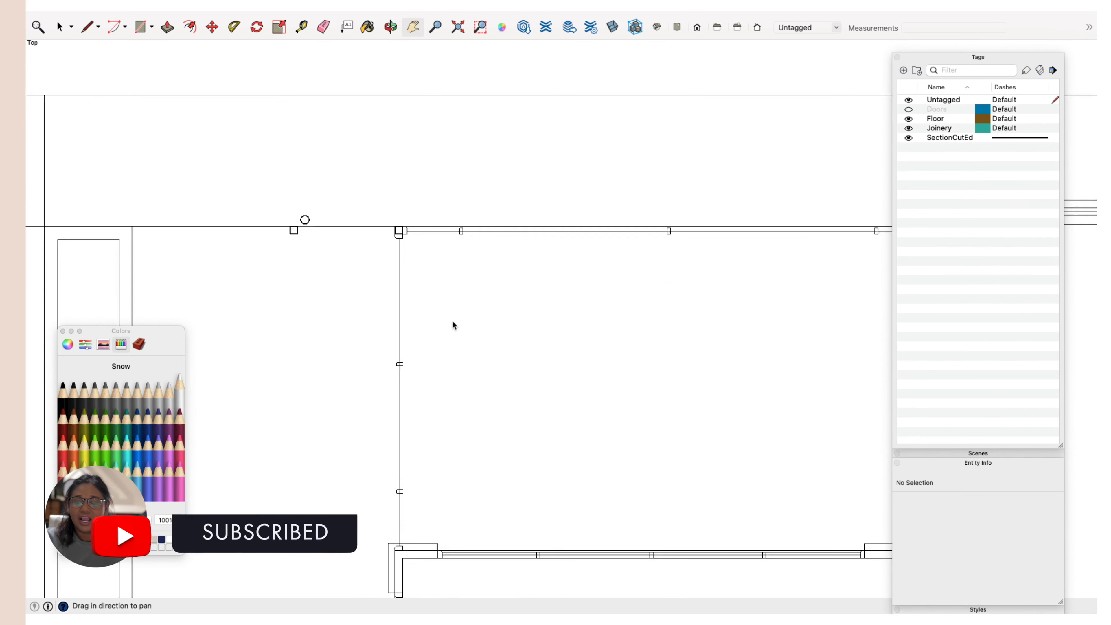